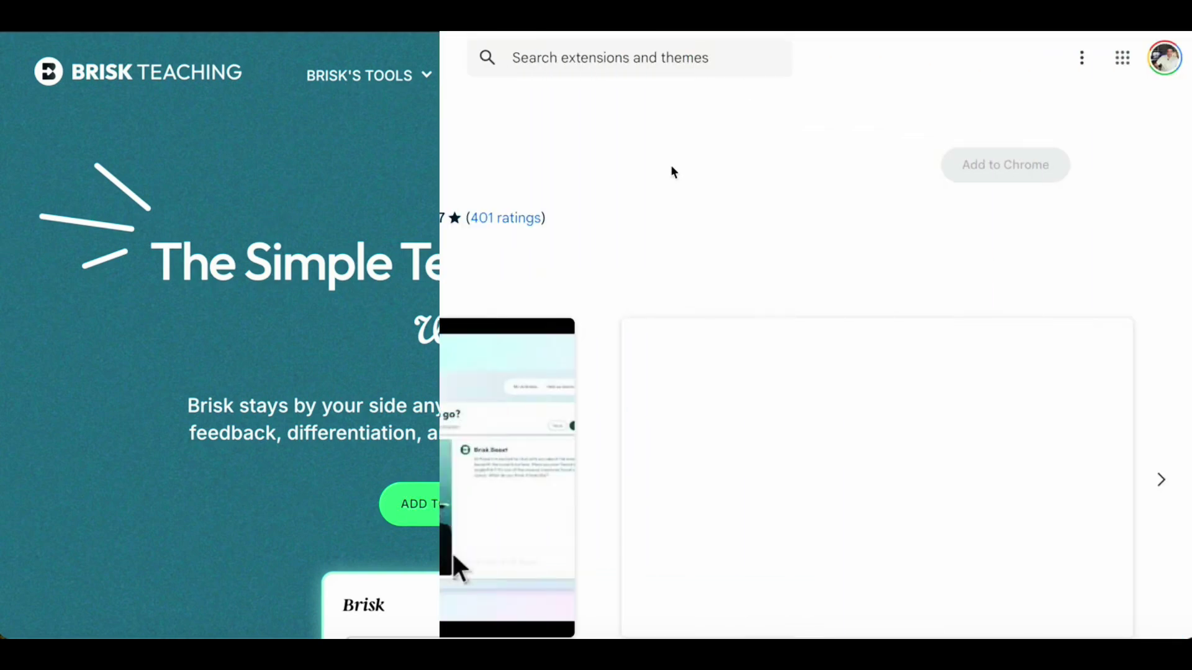
# Follow the Add to Chrome for Free link on the Brisk Teaching homepage to get the extension.
pyautogui.scroll(-1, 669, 169)
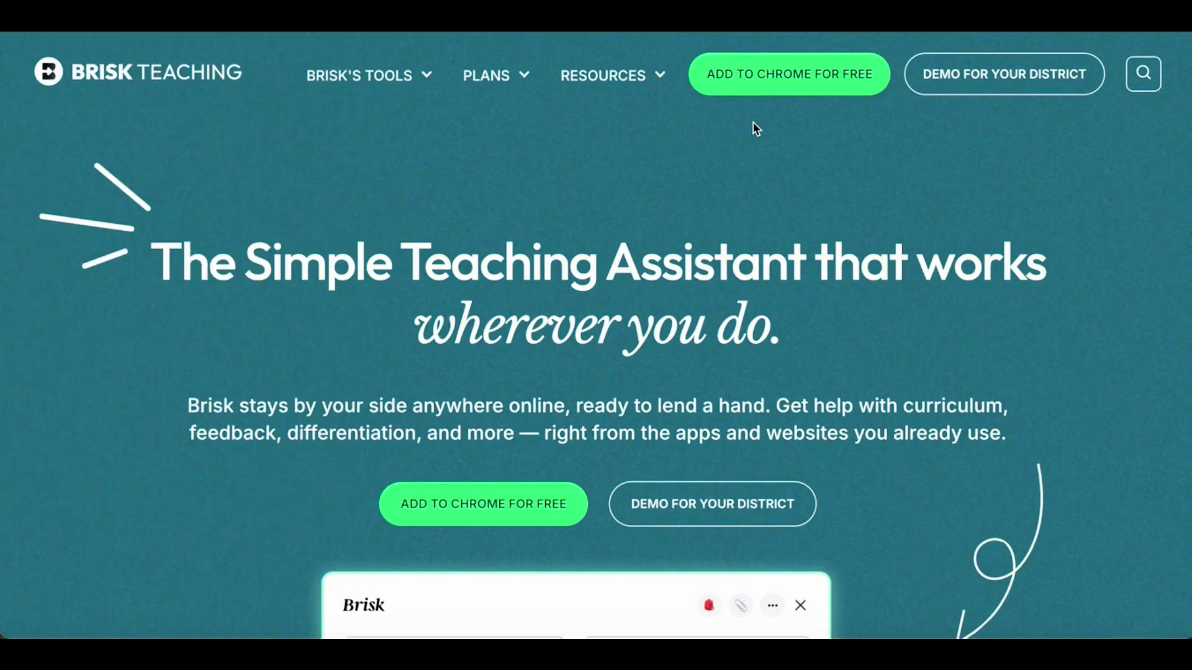
pyautogui.click(745, 80)
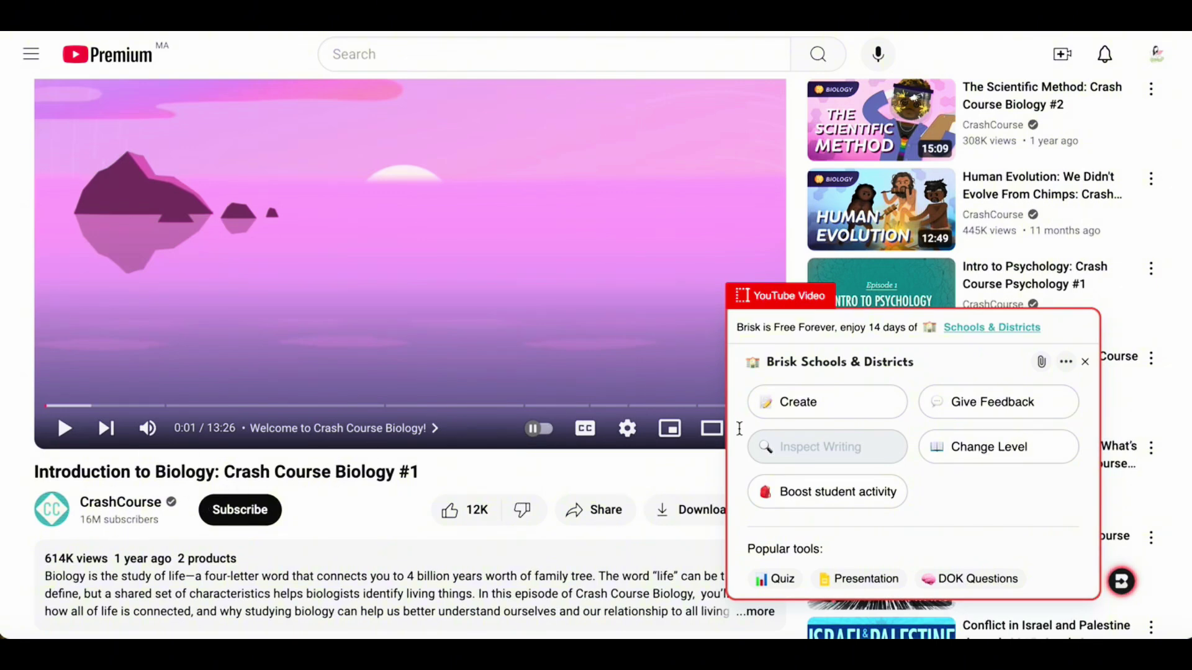
# Reopen Brisk on the Introduction to Biology YouTube video and choose Presentation from its creation library.
pyautogui.click(1084, 362)
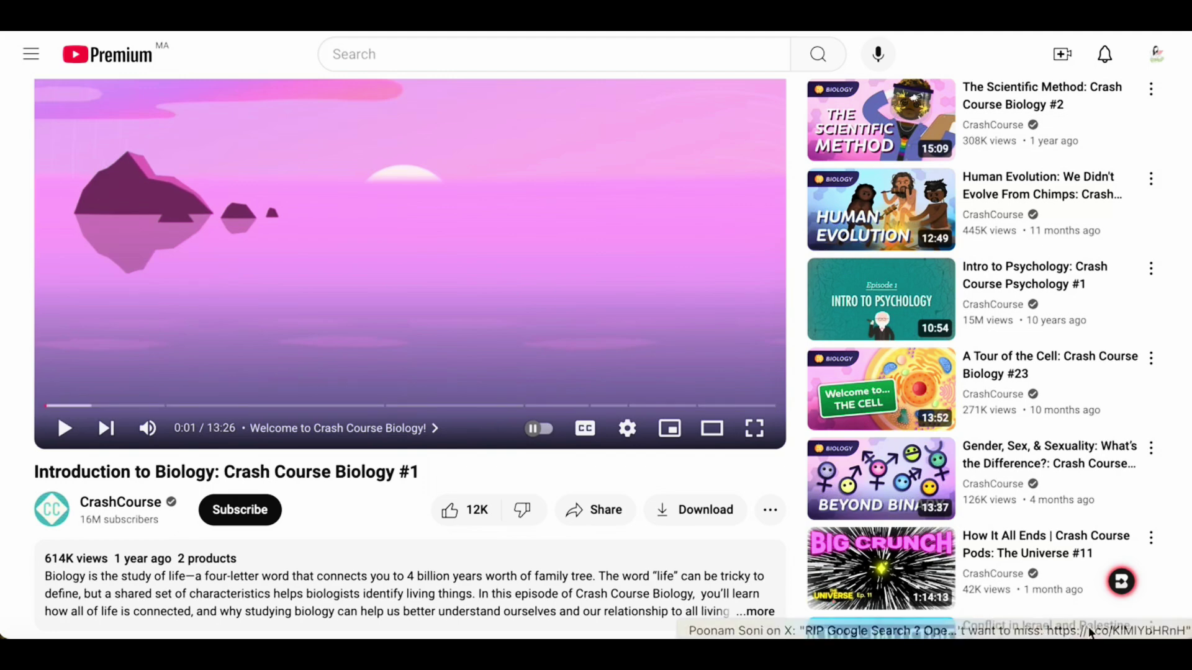
pyautogui.click(1122, 583)
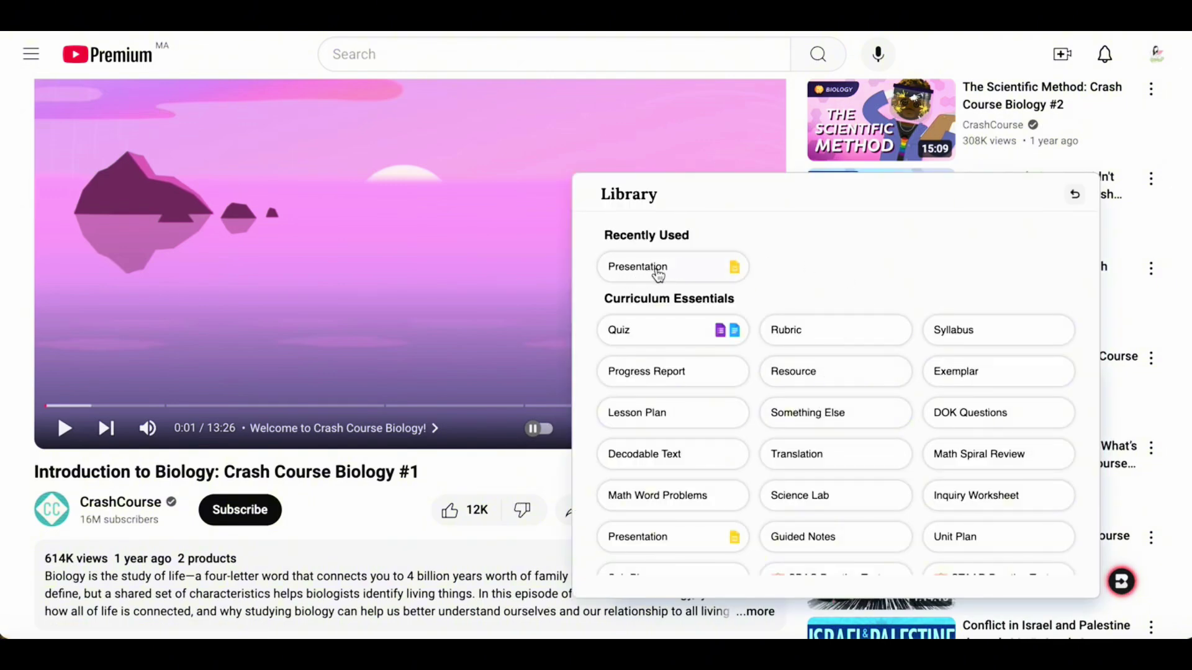
pyautogui.click(659, 273)
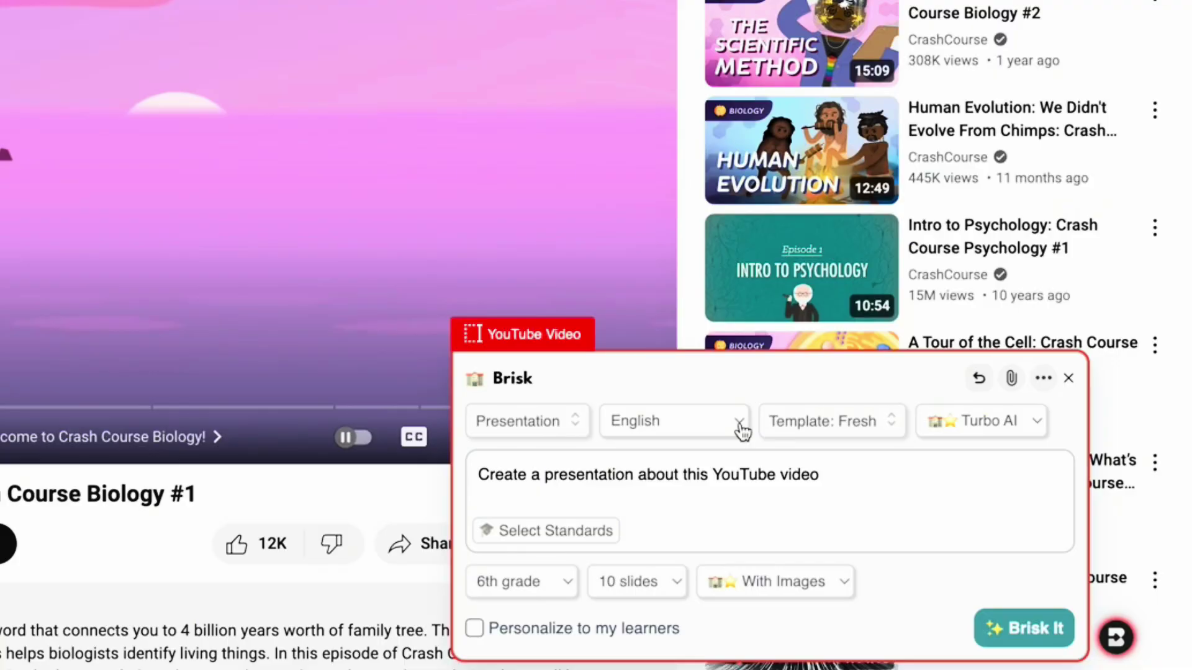
# Keep English as the presentation language, leave the standards unselected and generate the presentation about this YouTube video.
pyautogui.click(834, 421)
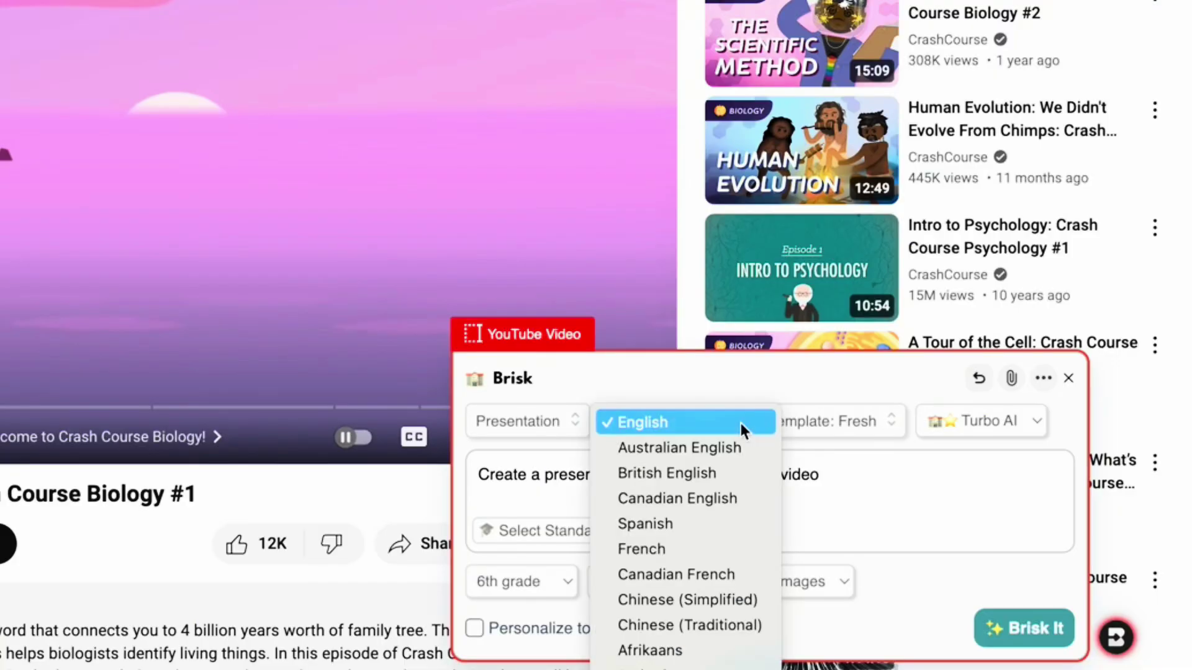
pyautogui.click(740, 423)
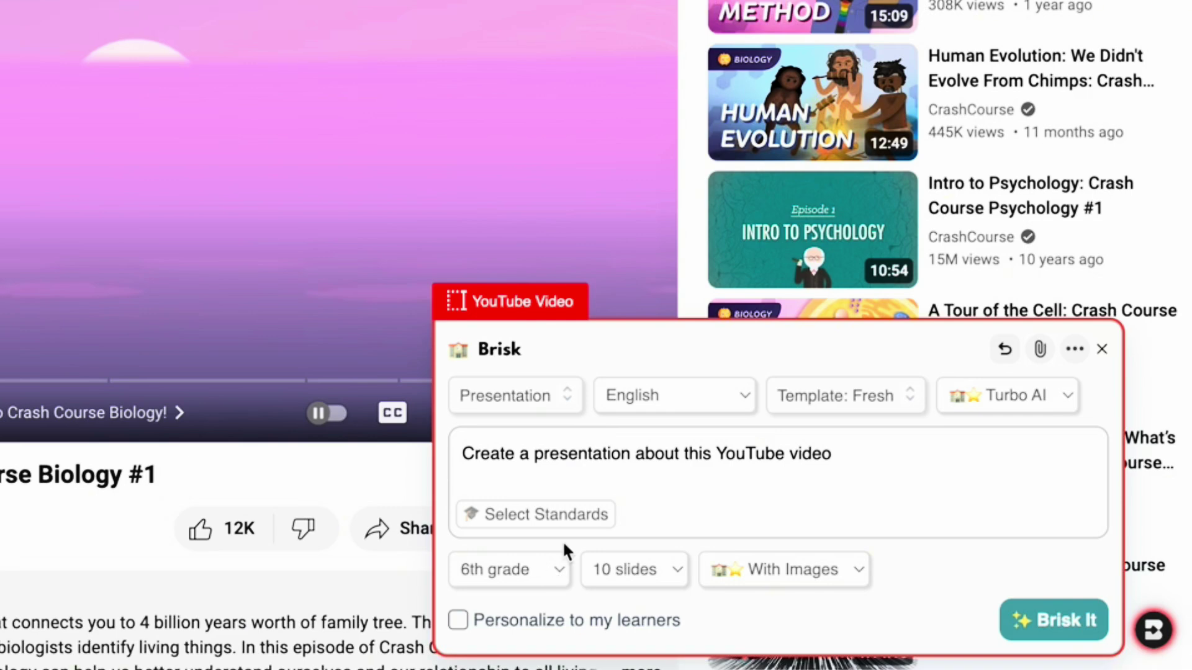
pyautogui.click(577, 519)
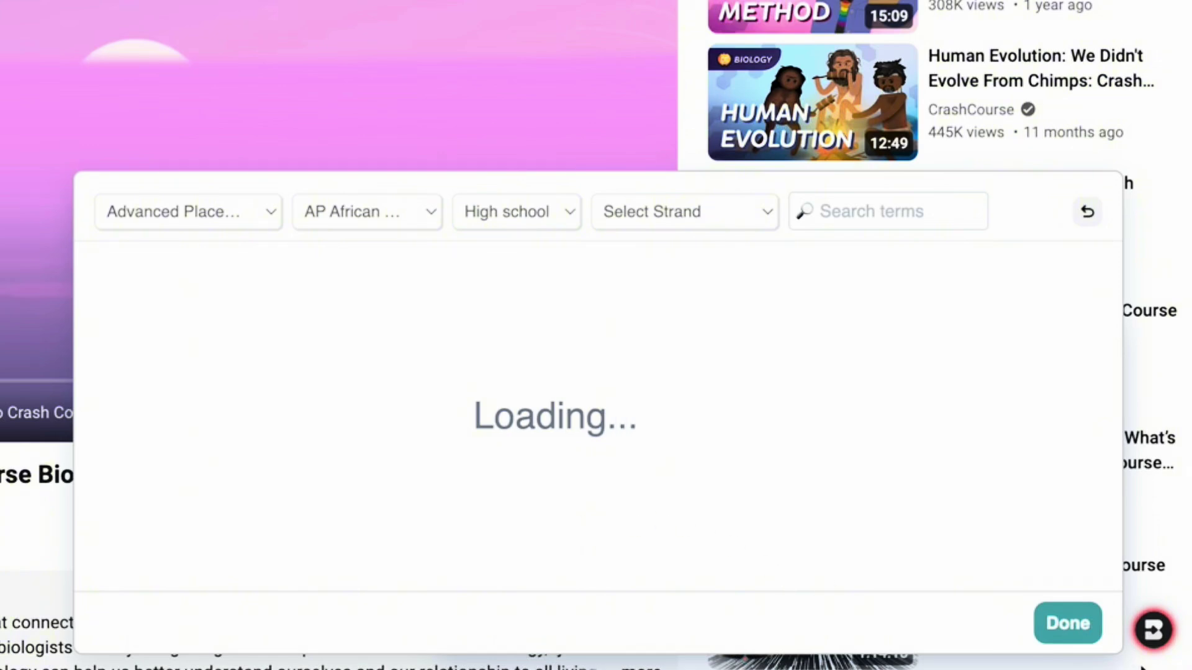
pyautogui.click(1074, 624)
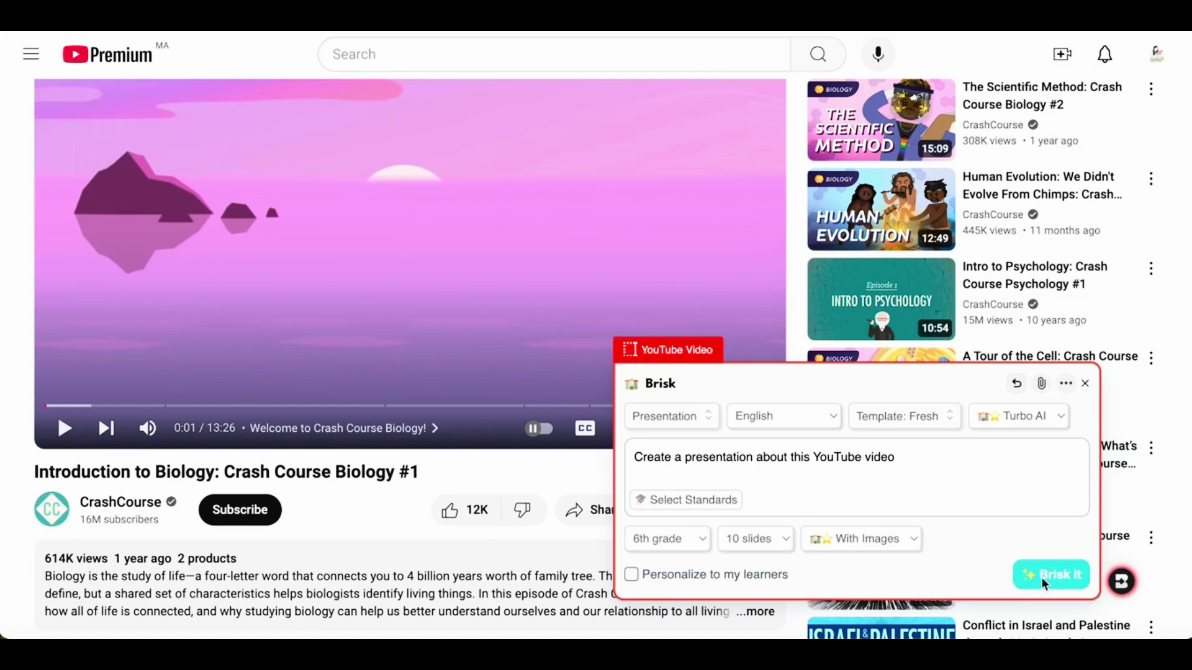
pyautogui.click(1041, 577)
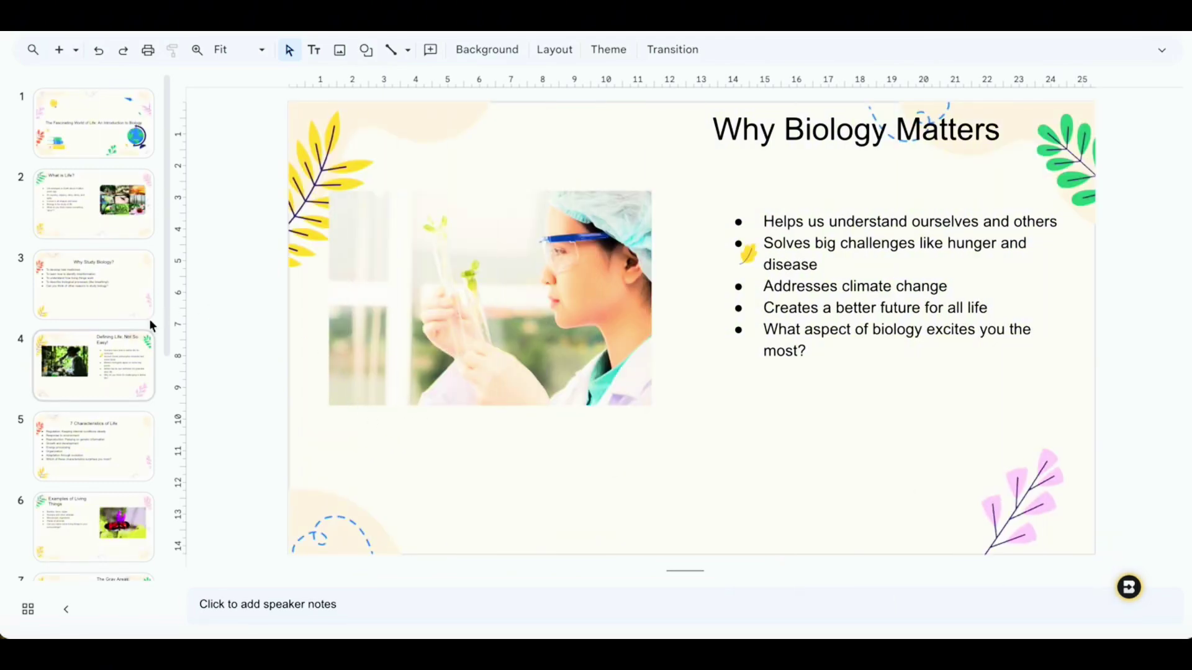
# Look through the slide thumbnails of the generated biology presentation from beginning to end.
pyautogui.scroll(-6, 114, 291)
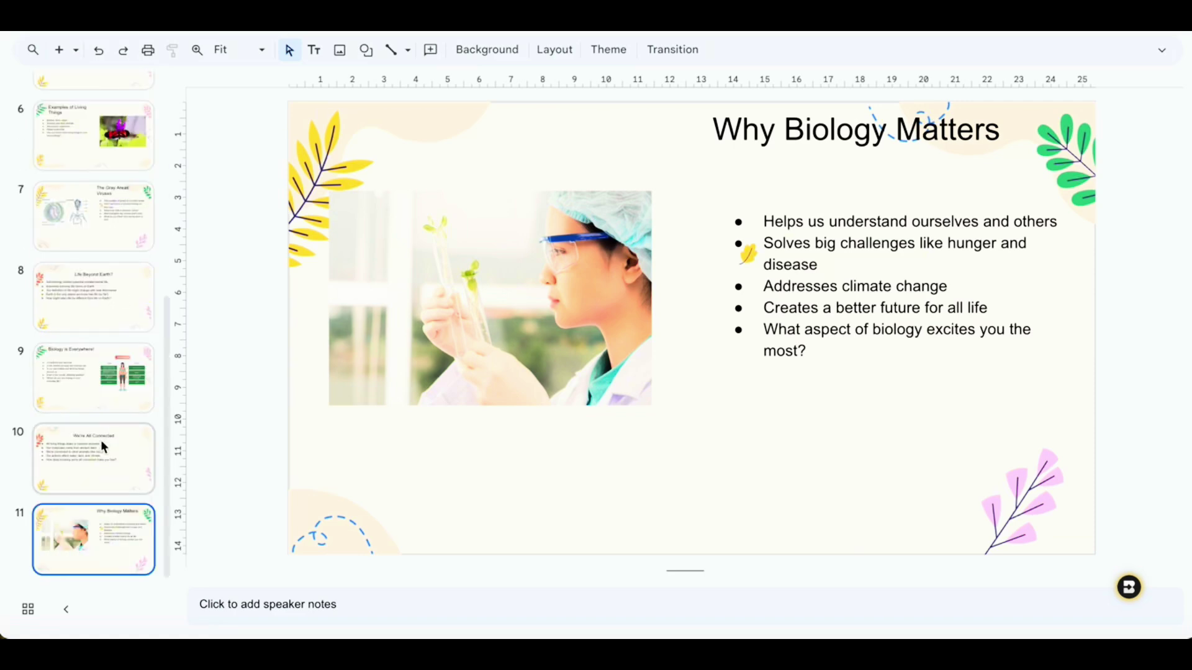
pyautogui.scroll(6, 100, 441)
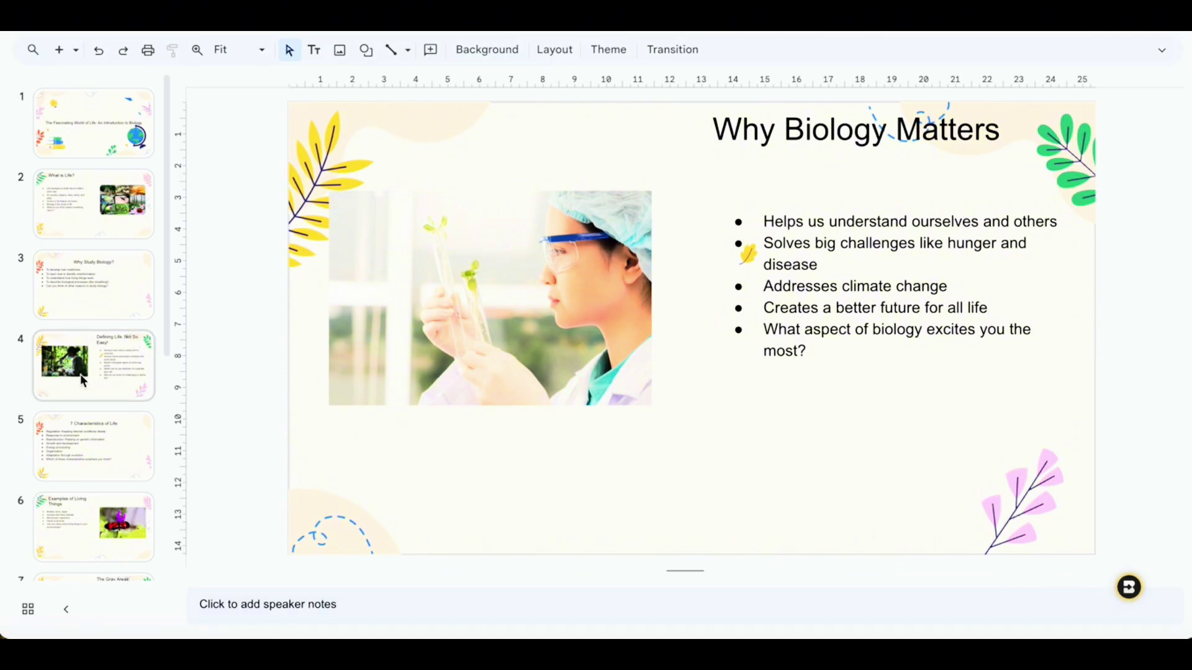
pyautogui.scroll(-6, 80, 381)
pyautogui.scroll(4, 84, 382)
pyautogui.scroll(2, 84, 381)
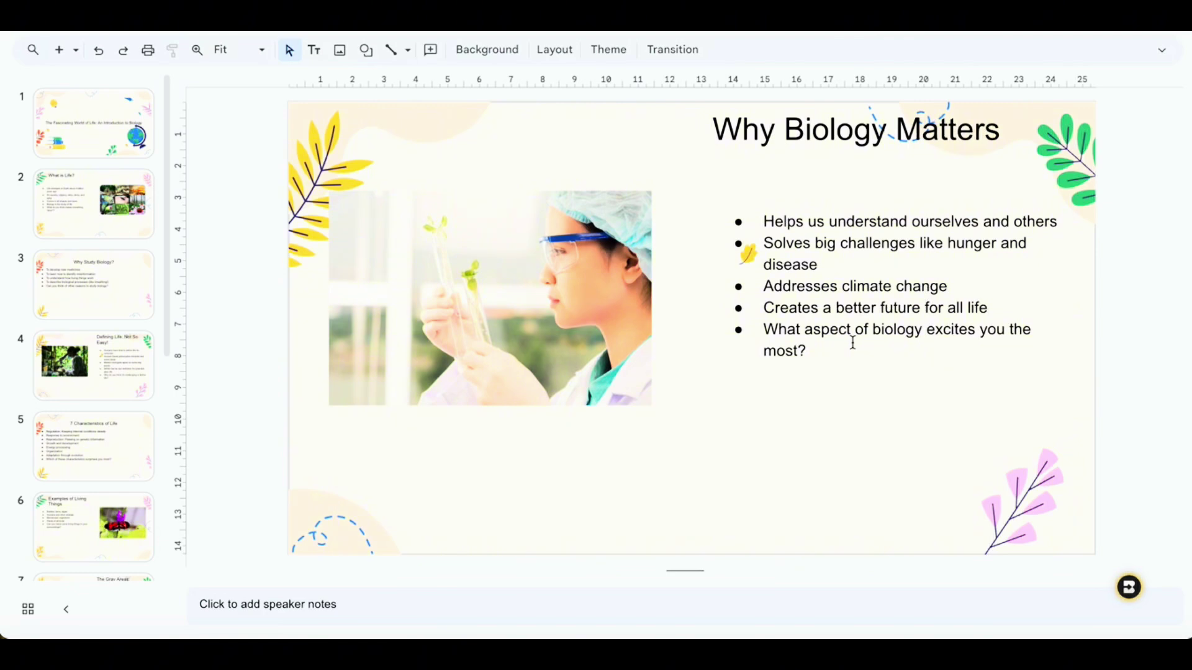
# Inspect the image, title and bullet text on the Why Biology Matters slide and recheck the slide thumbnails.
pyautogui.click(612, 337)
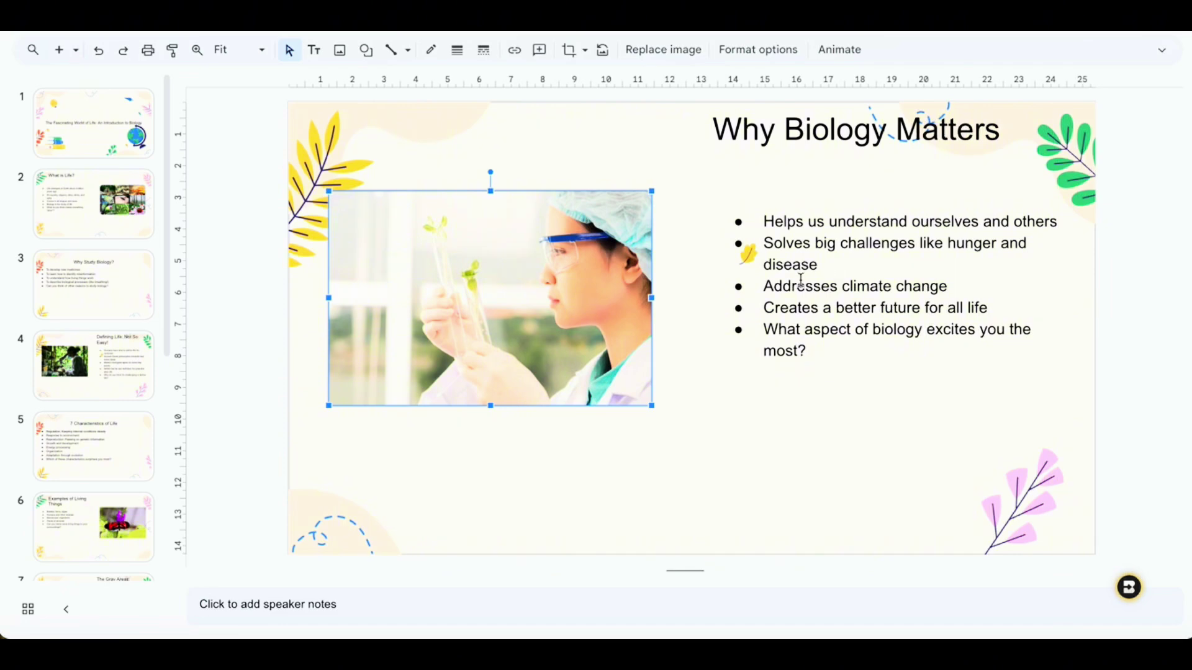
pyautogui.doubleClick(848, 219)
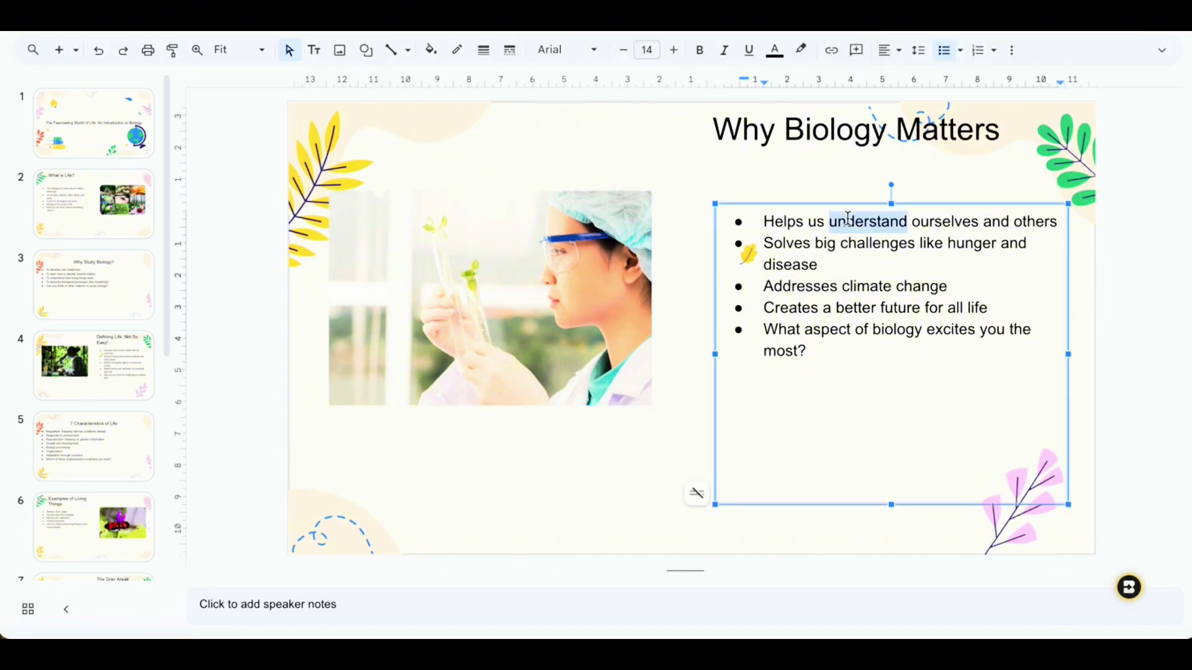
pyautogui.click(848, 219)
pyautogui.click(831, 138)
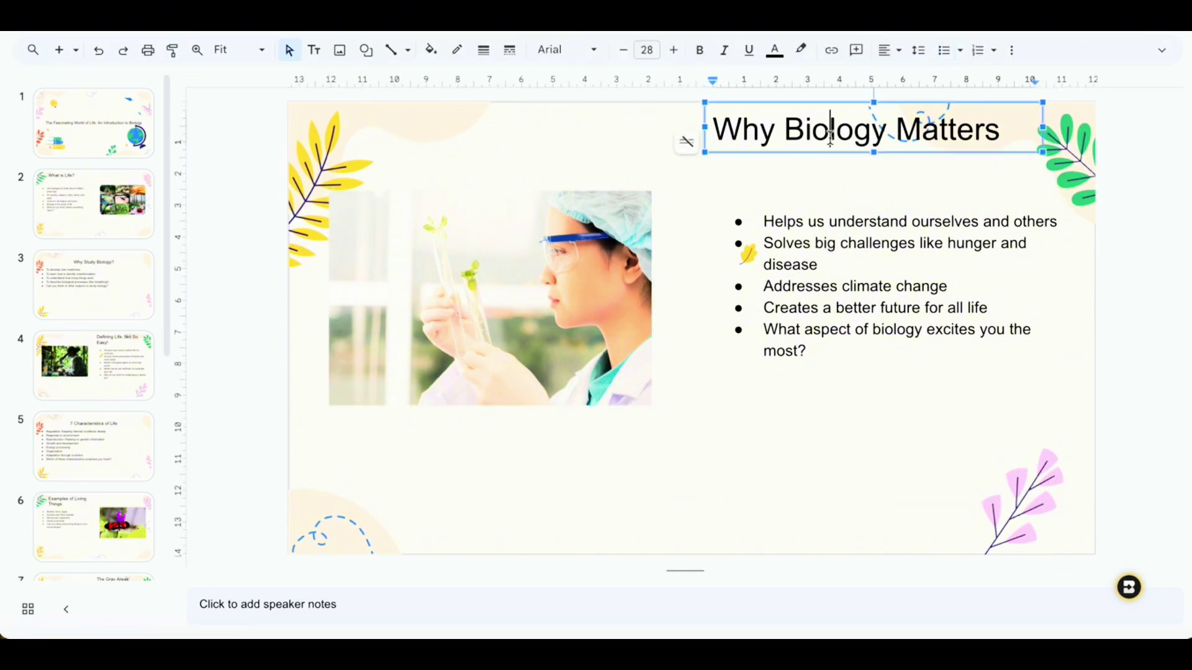
pyautogui.click(832, 314)
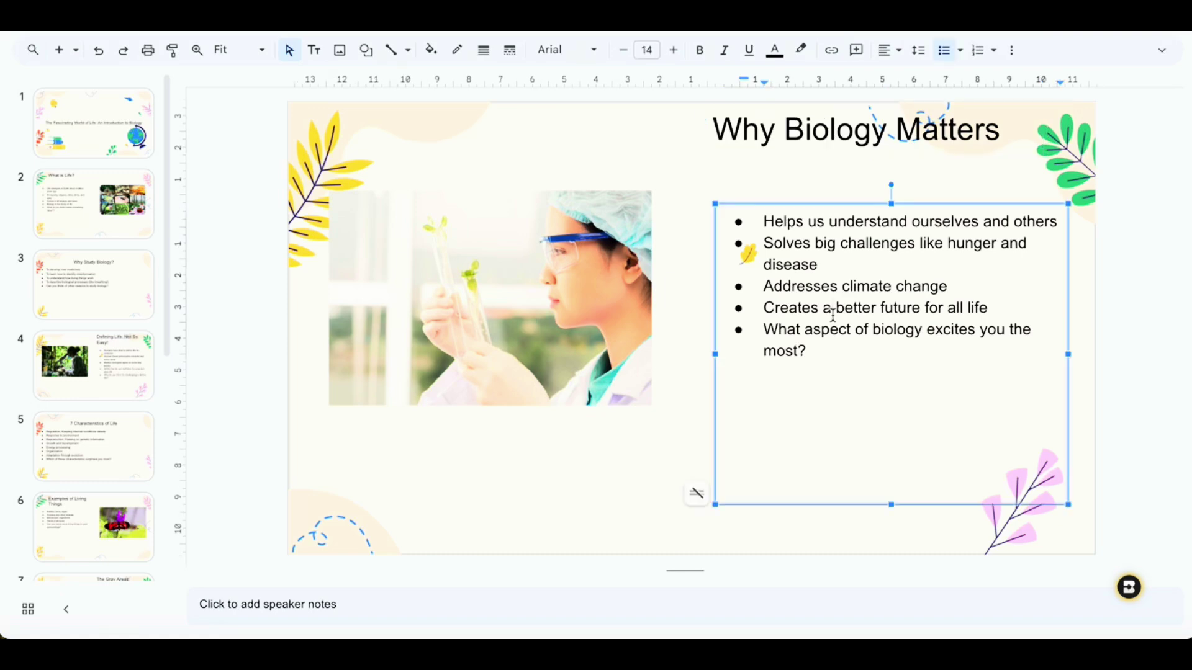
pyautogui.scroll(-5, 104, 339)
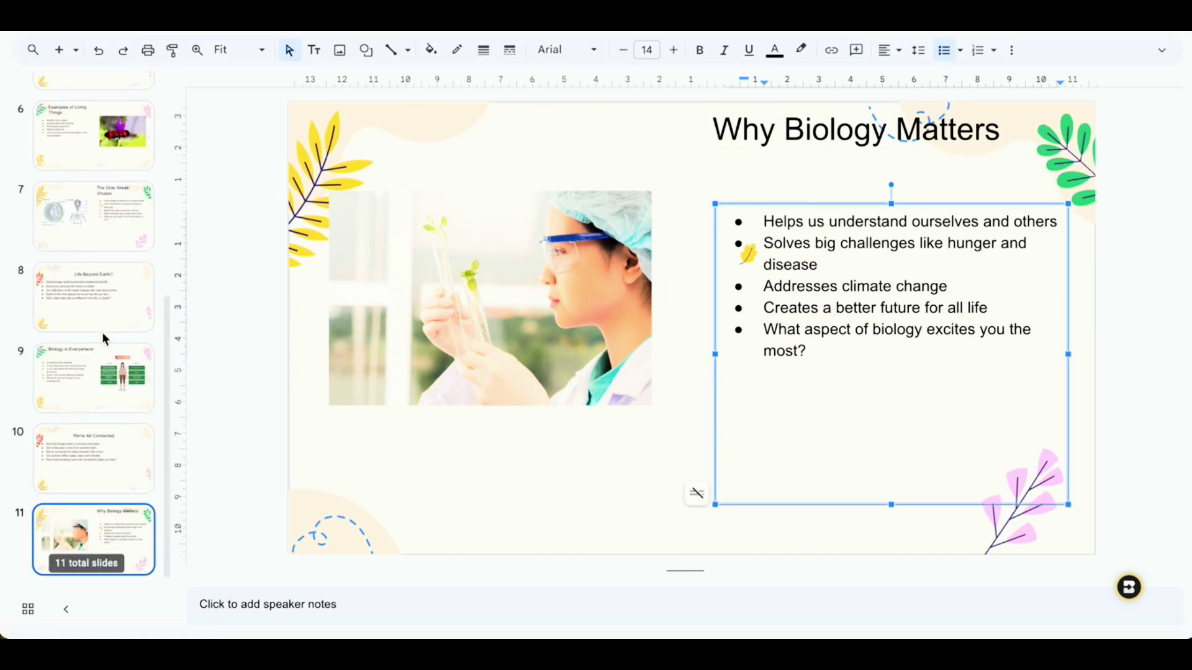
pyautogui.scroll(5, 104, 338)
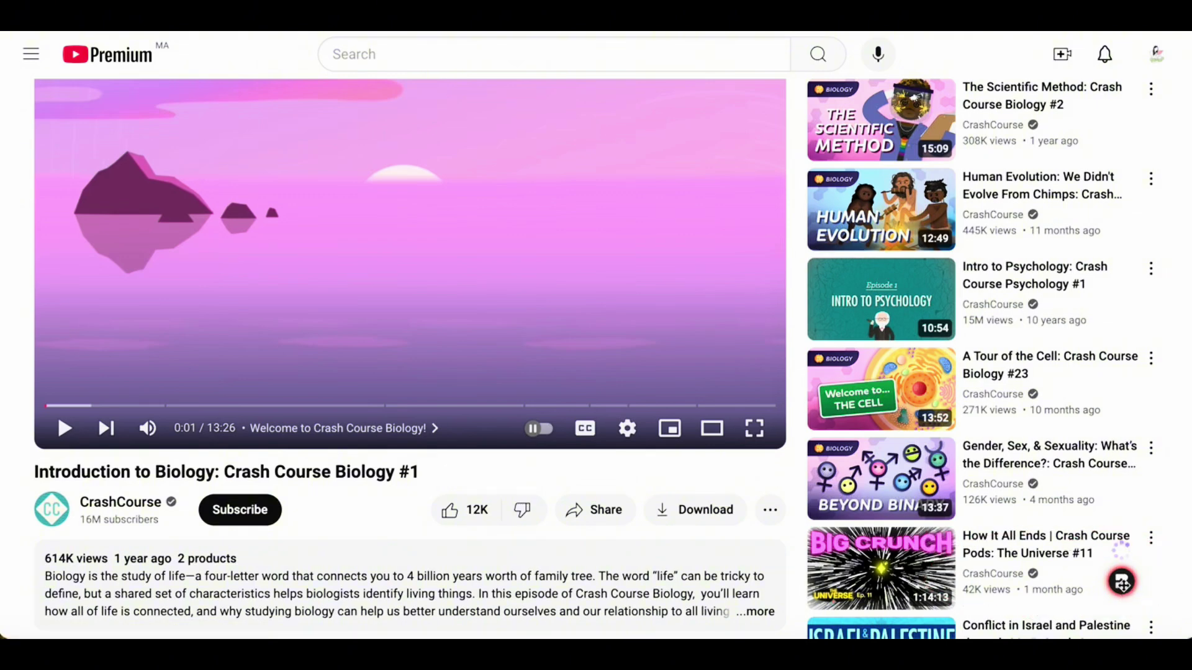
# Start a Brisk quiz for the Introduction to Biology YouTube video from the creation library.
pyautogui.click(1120, 582)
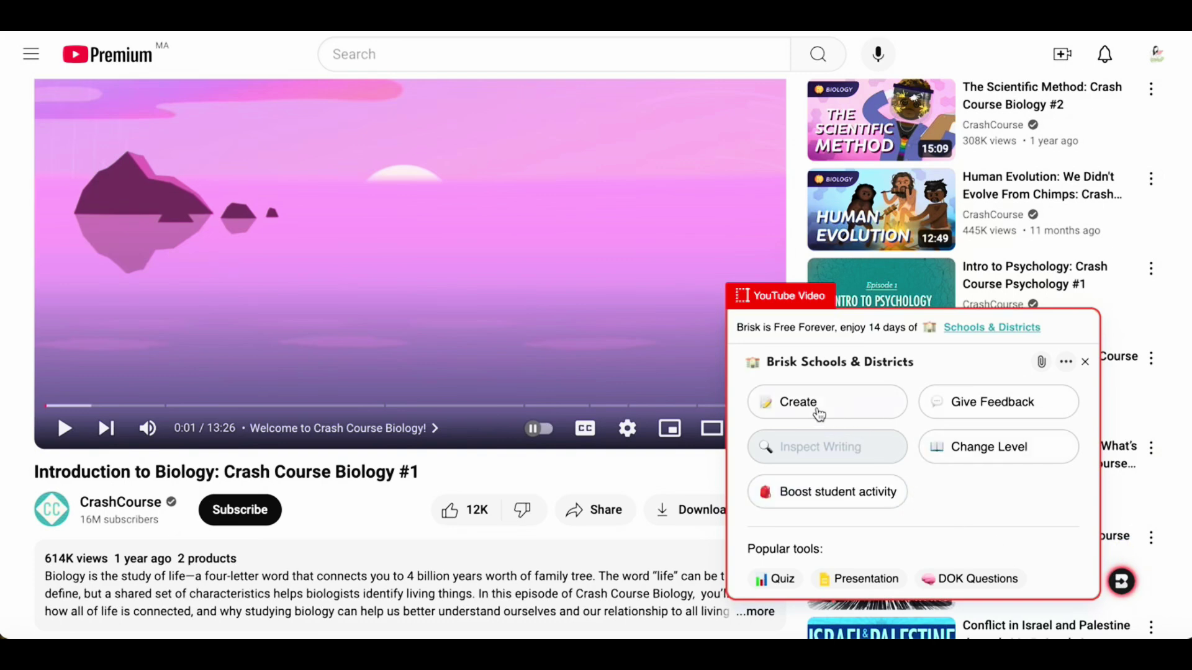
pyautogui.click(819, 415)
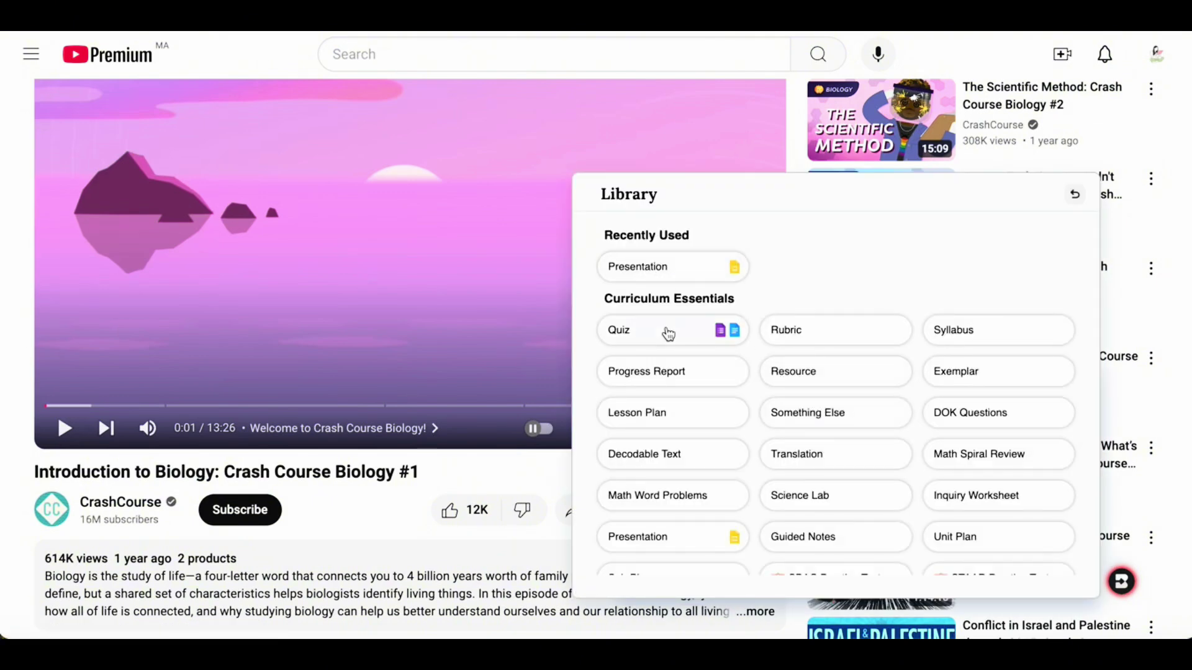
pyautogui.click(649, 339)
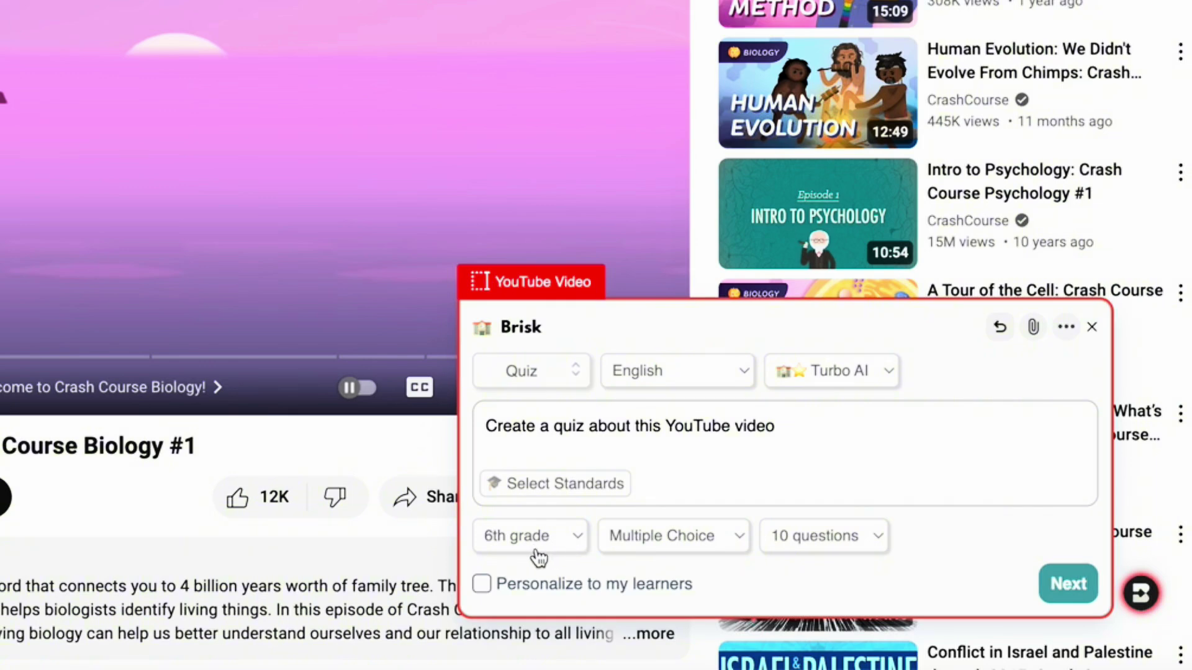
# Keep the quiz at Multiple Choice with 10 questions and generate it as a new Google Doc.
pyautogui.click(735, 539)
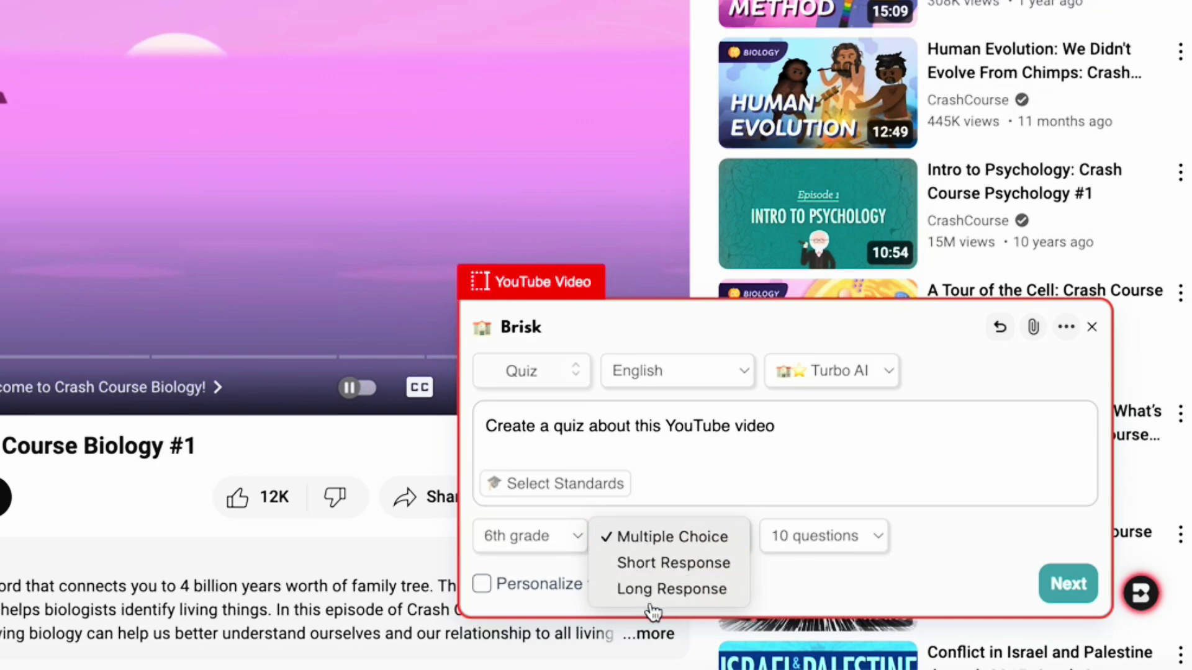
pyautogui.click(877, 538)
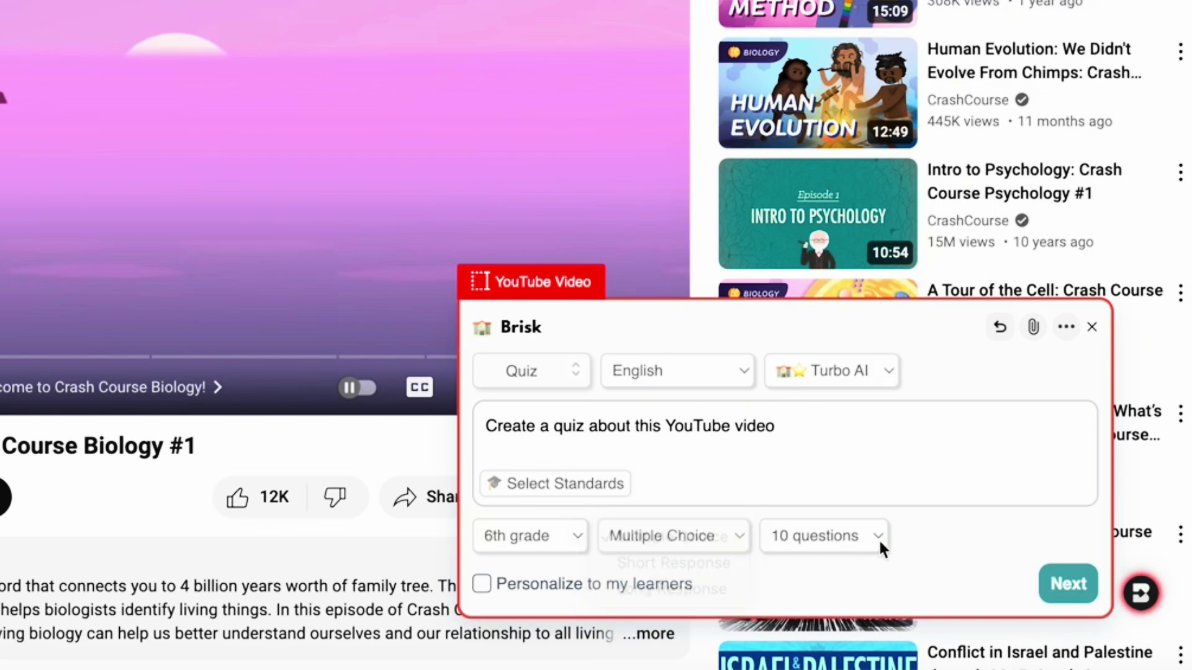
pyautogui.click(880, 540)
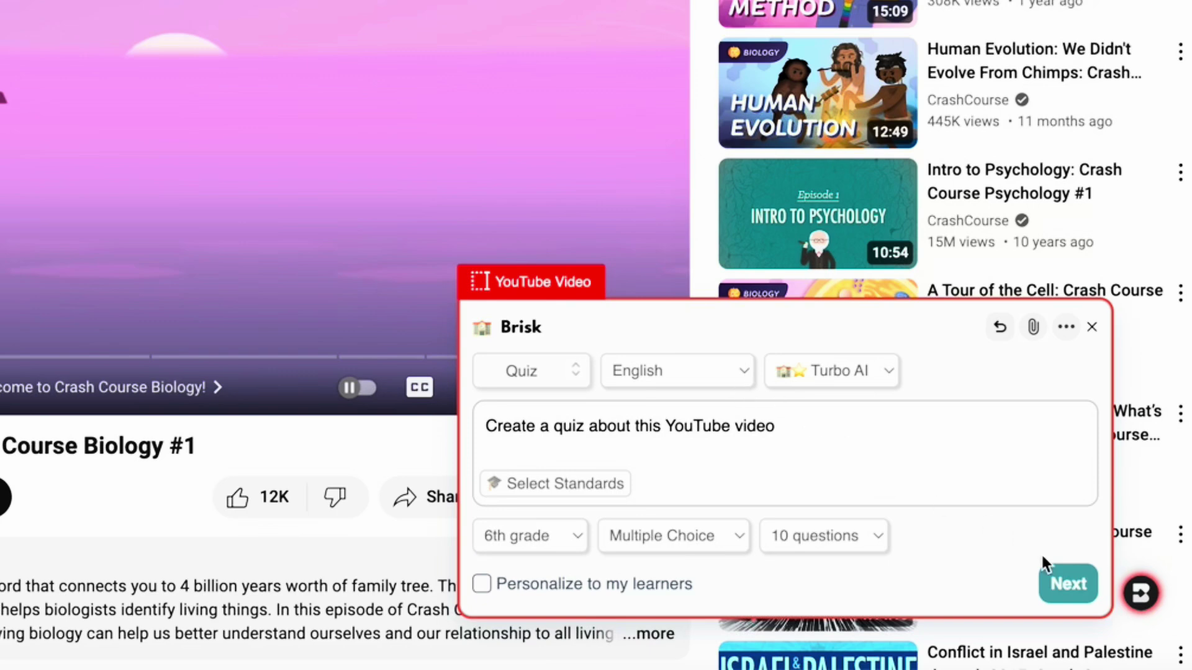
pyautogui.click(1067, 585)
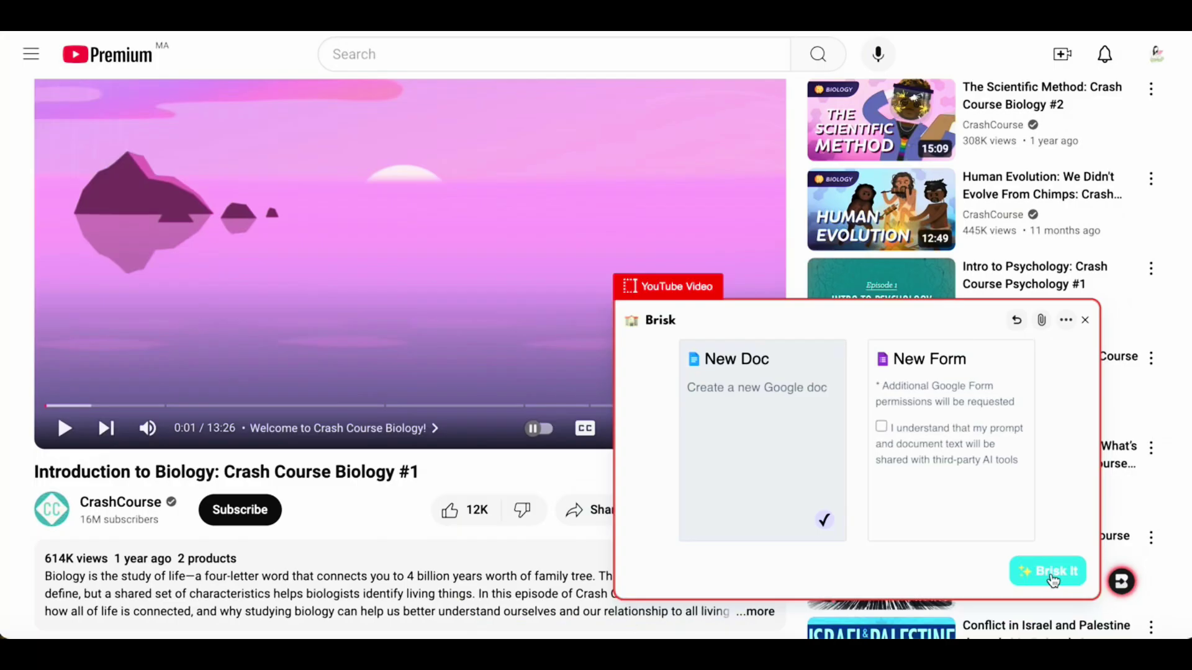
pyautogui.click(1041, 579)
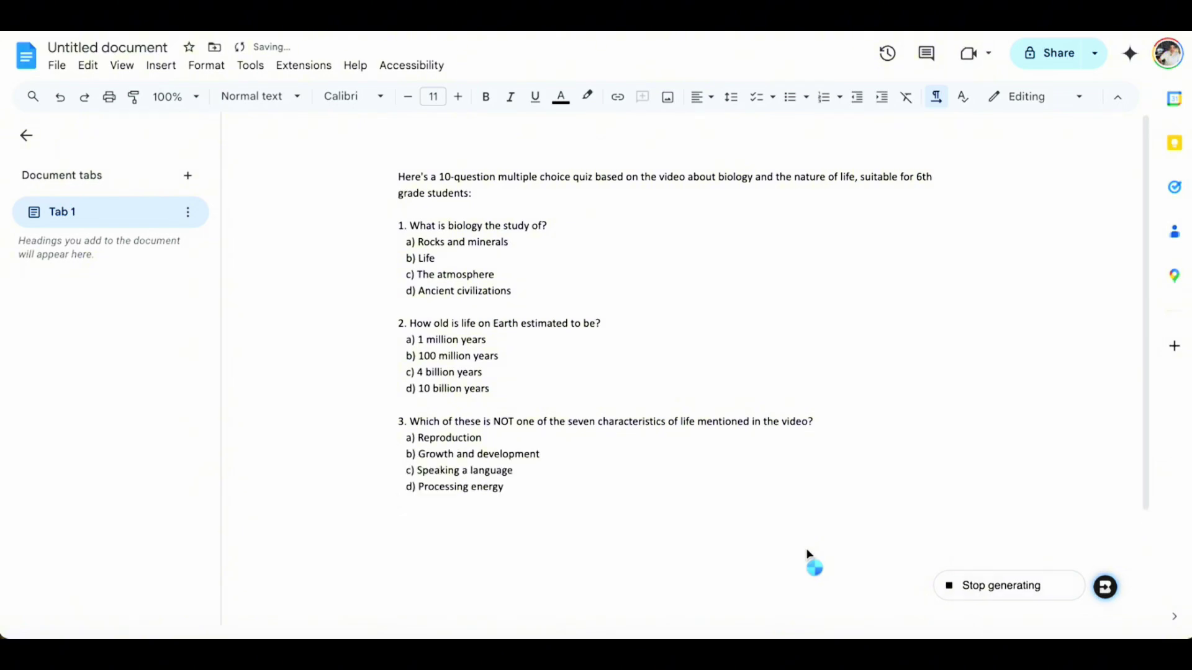
# Read through the generated biology quiz from beginning to end and check the Add On translation options.
pyautogui.scroll(8, 615, 508)
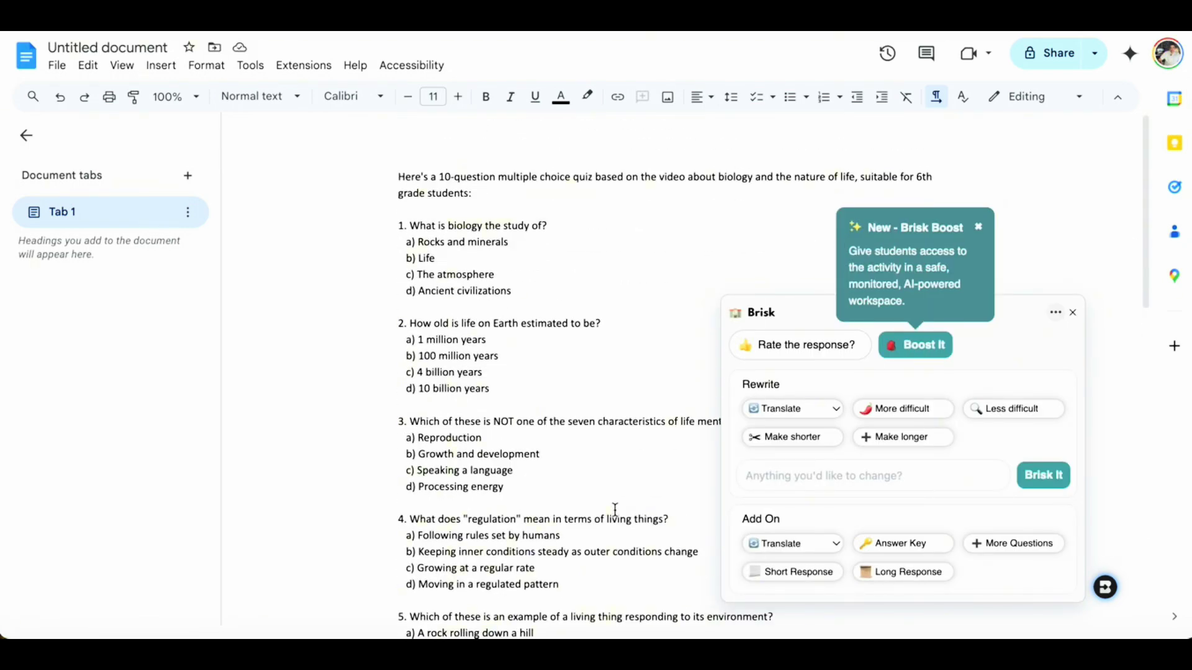
pyautogui.scroll(-3, 615, 509)
pyautogui.scroll(-8, 615, 511)
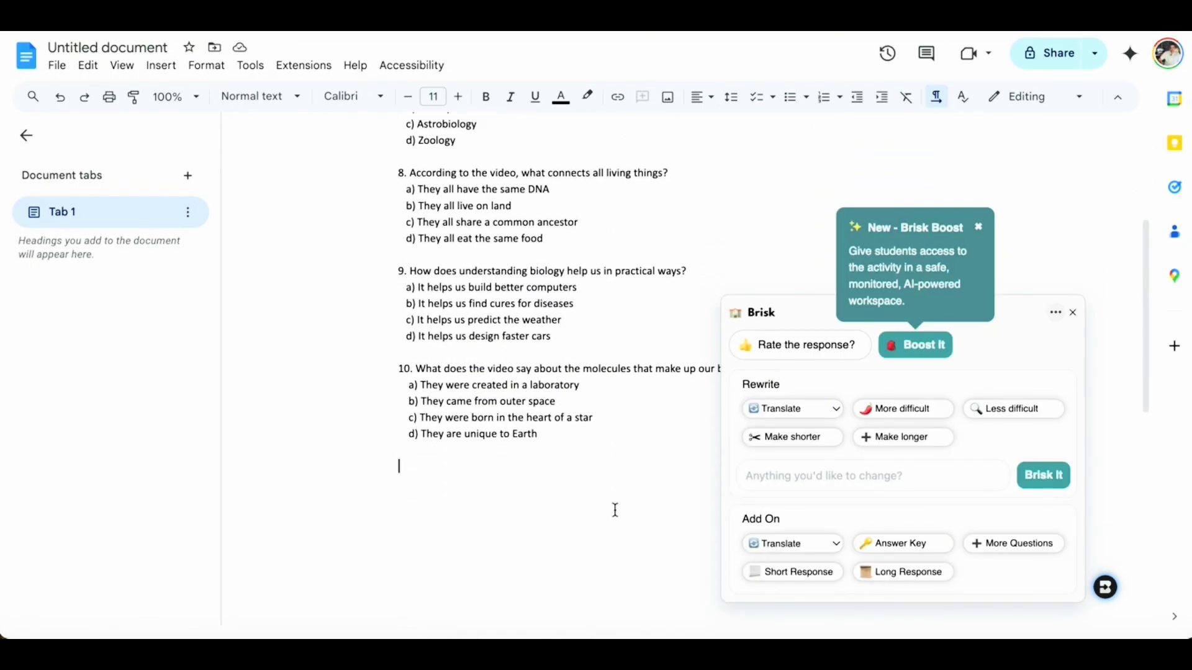
pyautogui.scroll(10, 615, 510)
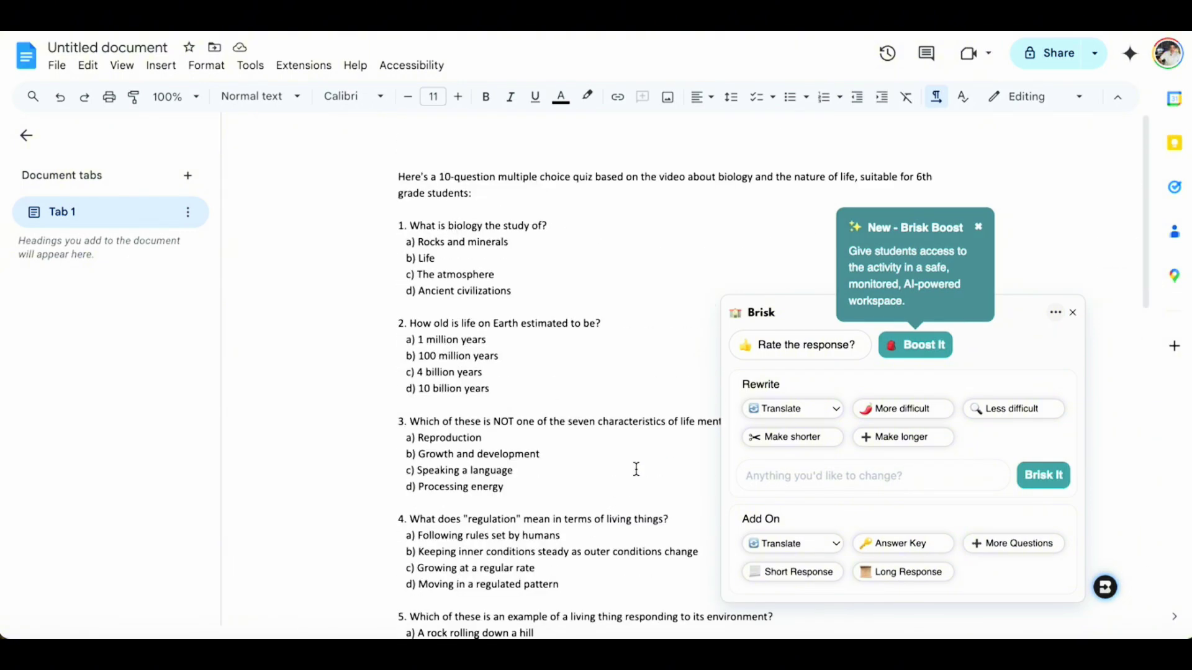
pyautogui.scroll(-3, 636, 469)
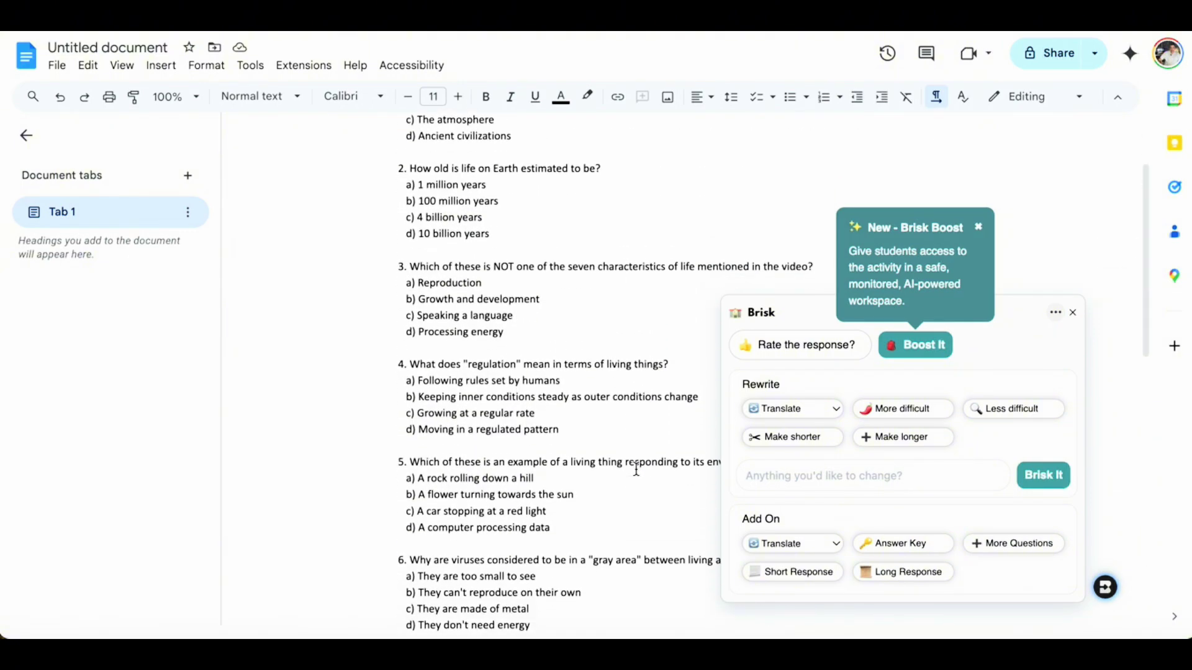
pyautogui.scroll(-4, 636, 469)
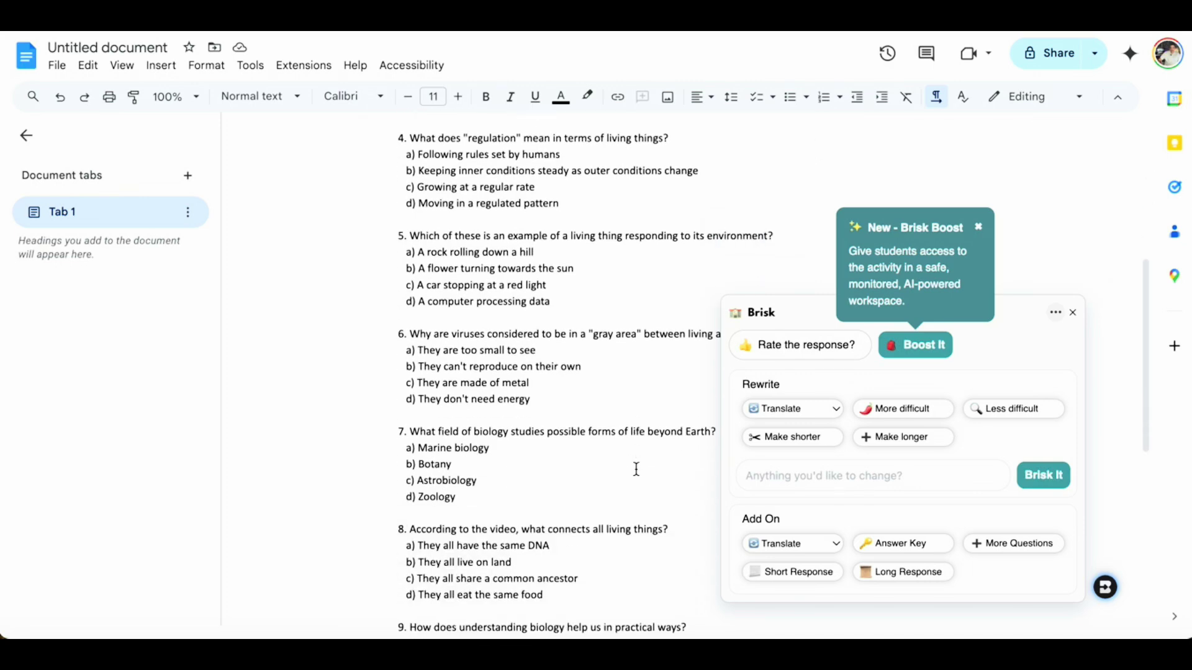
pyautogui.scroll(-2, 636, 470)
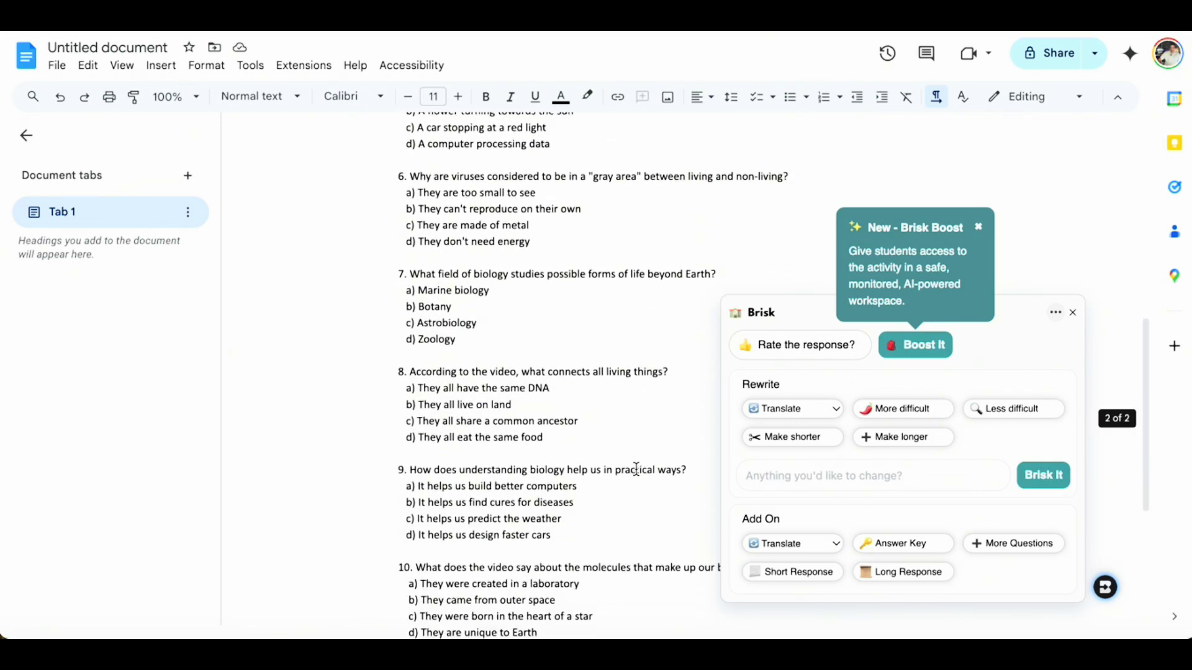
pyautogui.scroll(1, 637, 470)
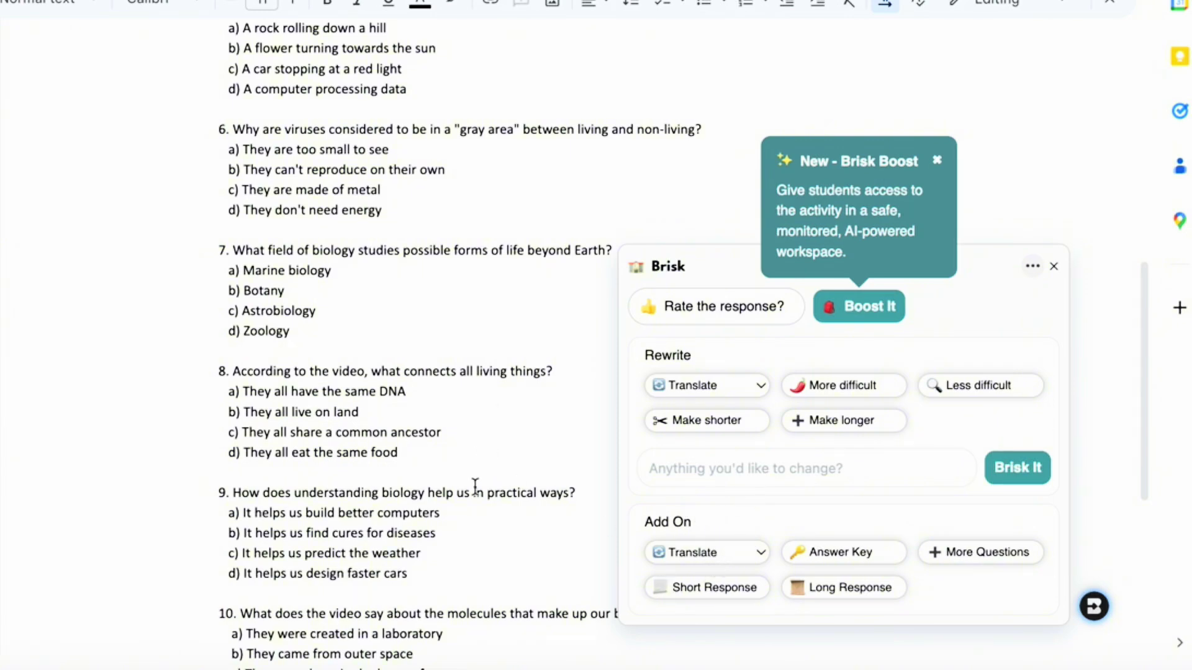
pyautogui.click(758, 559)
pyautogui.click(775, 543)
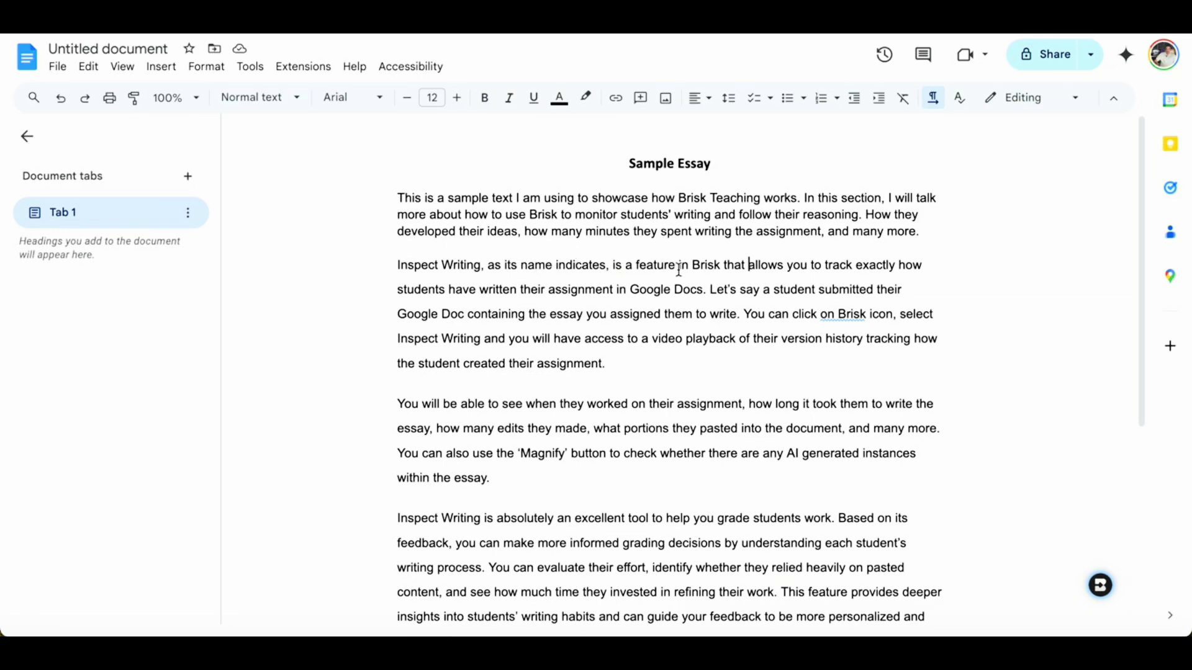
# Read through the Sample Essay document from its title to the closing paragraph.
pyautogui.scroll(-1, 658, 273)
pyautogui.scroll(1, 648, 277)
pyautogui.scroll(-2, 639, 304)
pyautogui.scroll(2, 640, 309)
pyautogui.scroll(-2, 779, 389)
pyautogui.rightClick(779, 389)
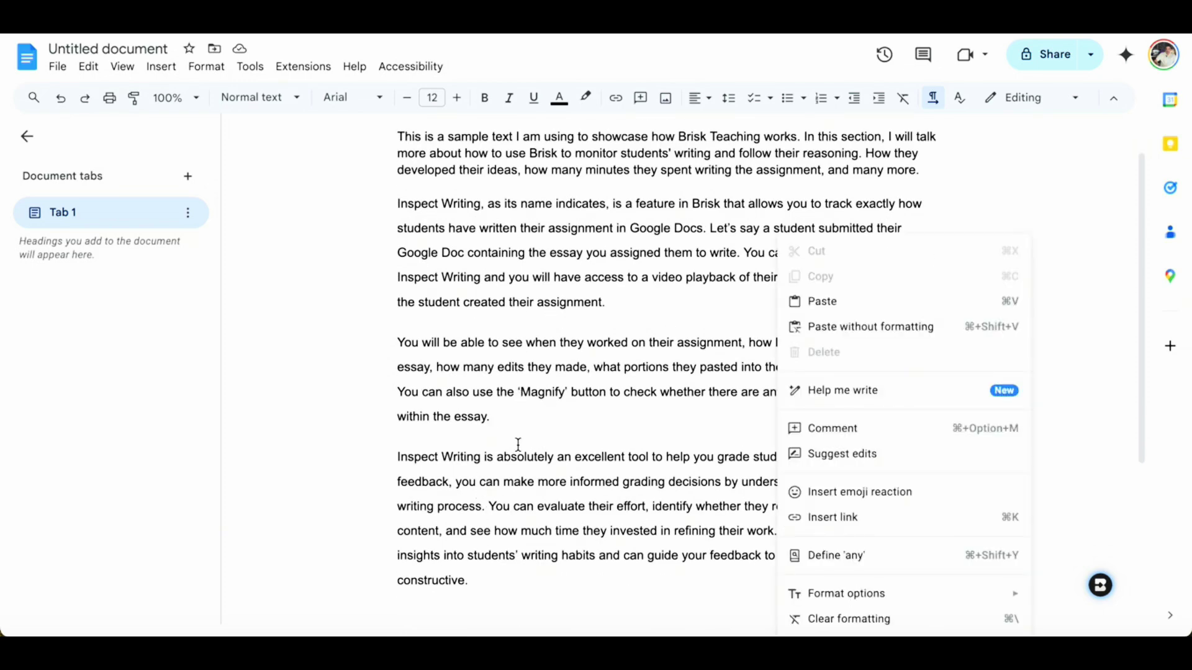
pyautogui.click(556, 381)
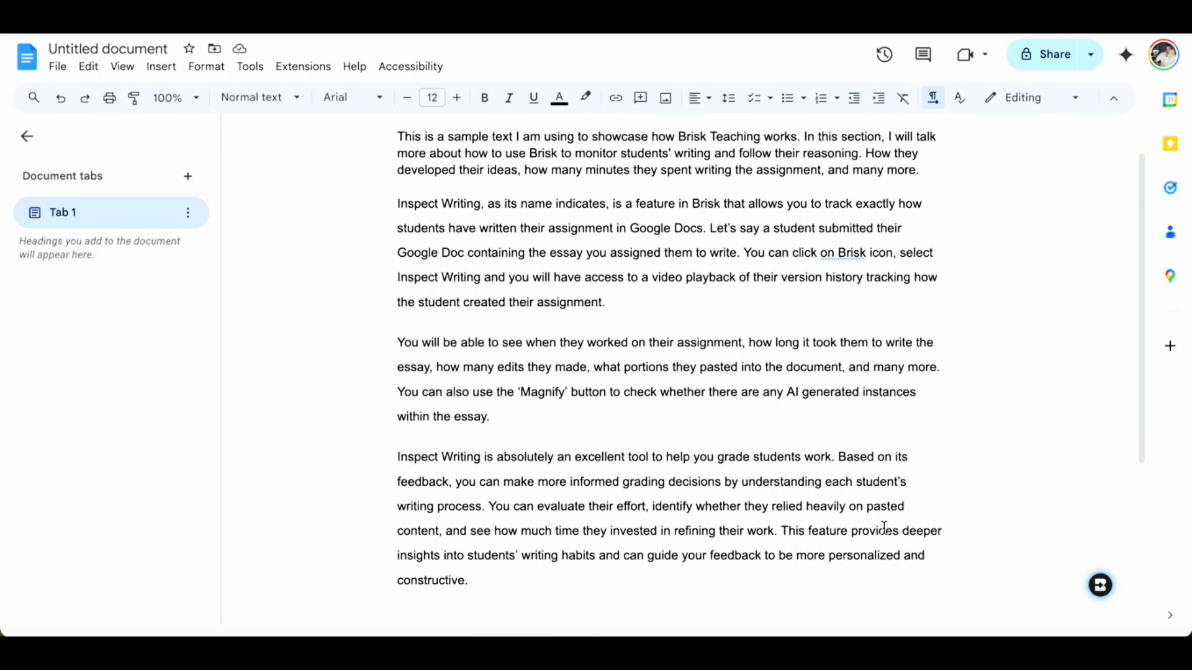
pyautogui.scroll(1, 883, 527)
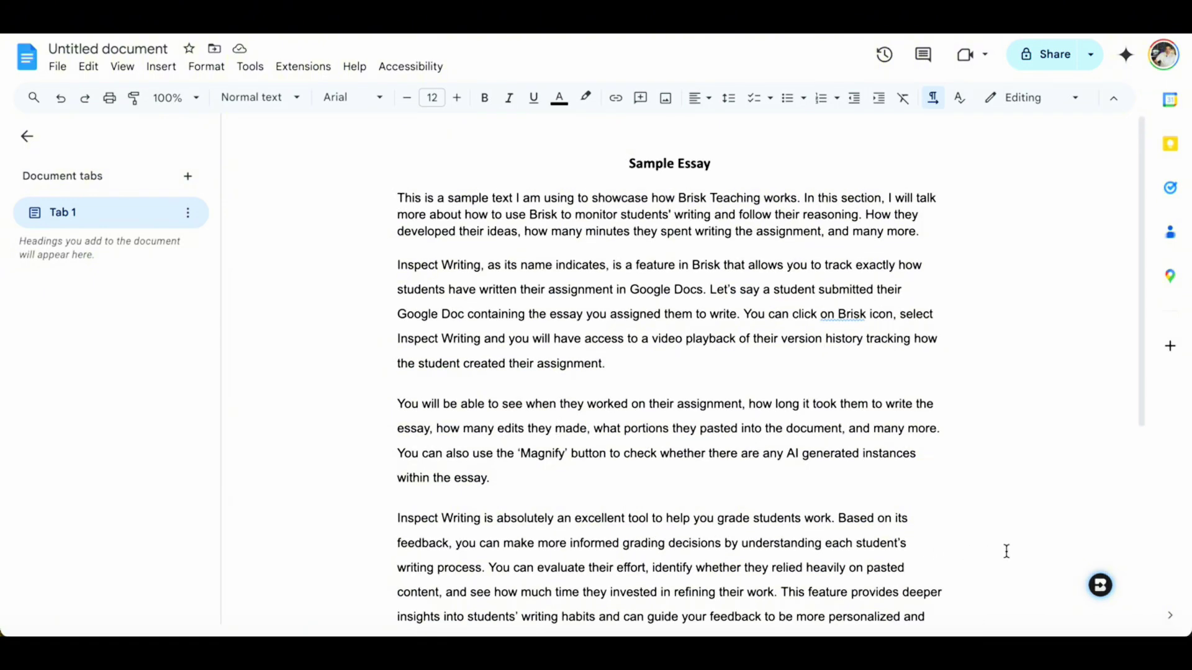
pyautogui.scroll(-3, 832, 491)
pyautogui.scroll(3, 832, 494)
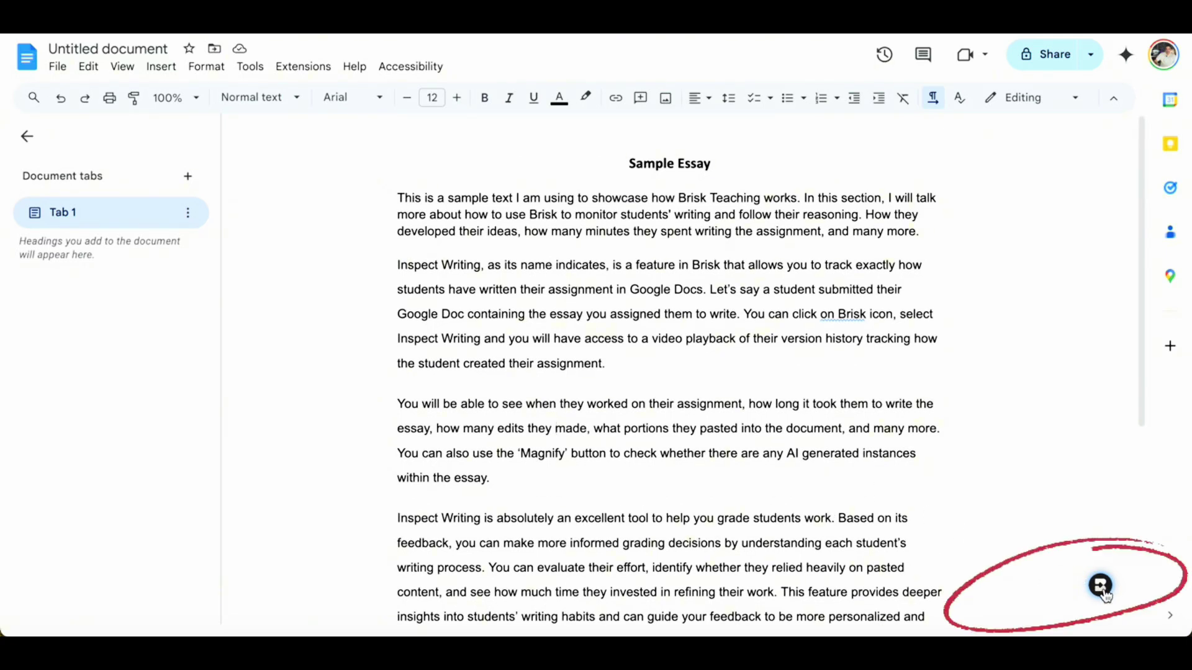
# Run Brisk's Inspect Writing on the Sample Essay and review the replayed text along with the paste, edit and time statistics.
pyautogui.click(1099, 585)
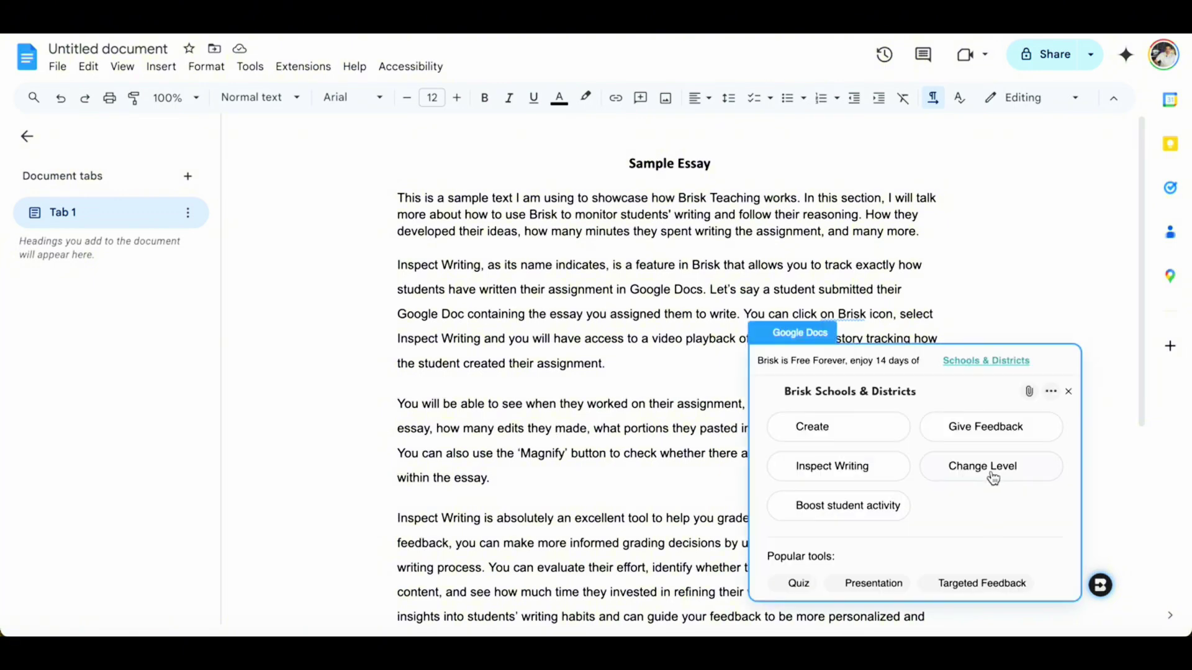
pyautogui.click(845, 473)
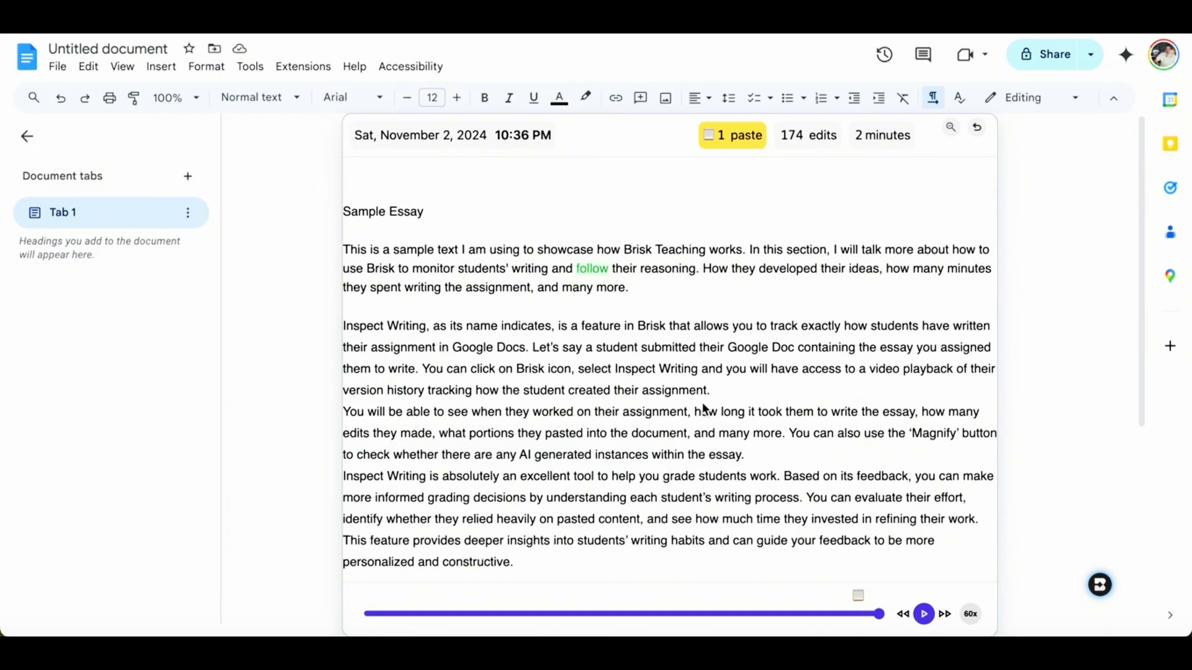
pyautogui.scroll(-1, 704, 409)
pyautogui.scroll(1, 704, 410)
pyautogui.scroll(-1, 644, 397)
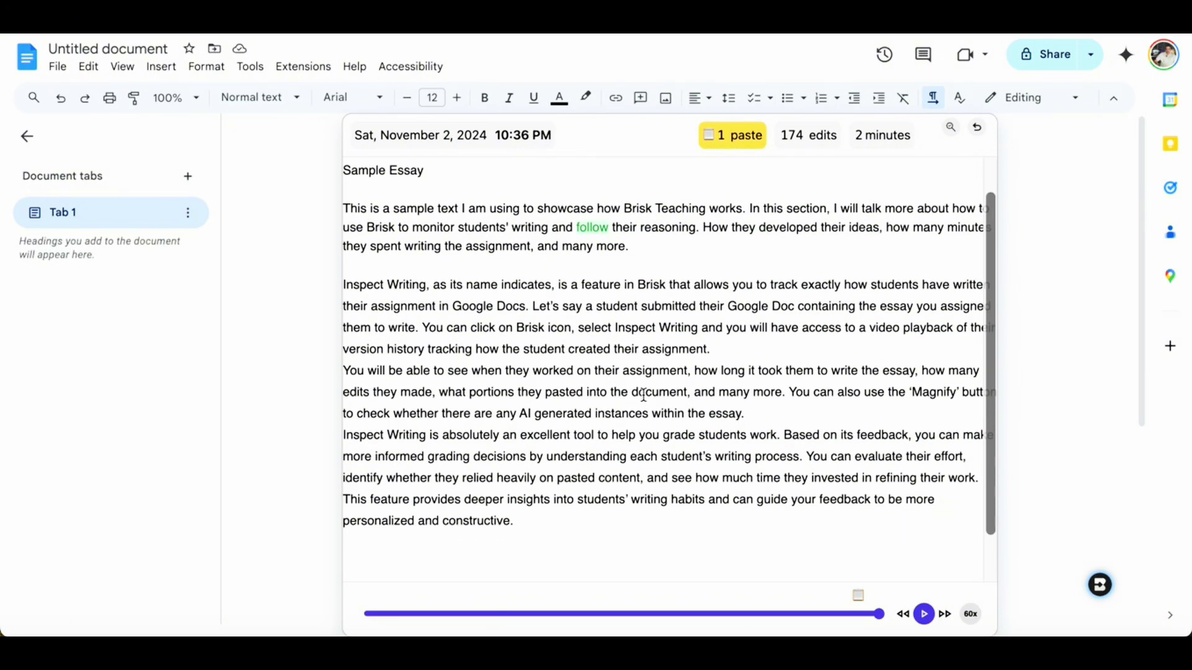
pyautogui.scroll(1, 597, 408)
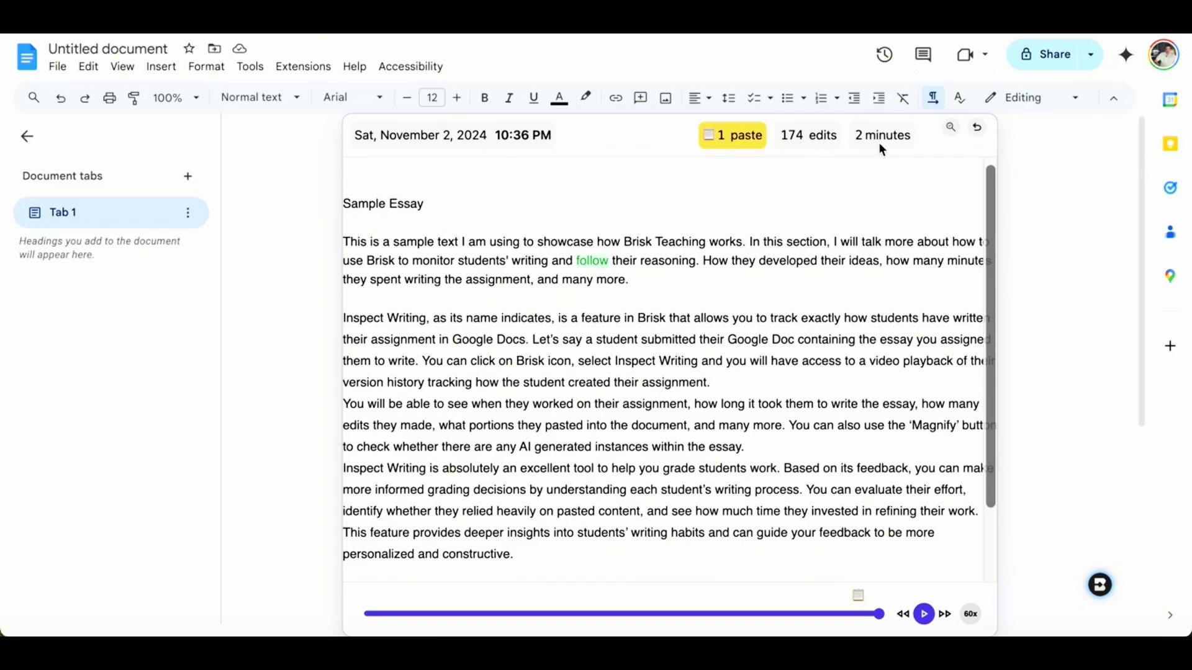
pyautogui.scroll(-1, 813, 412)
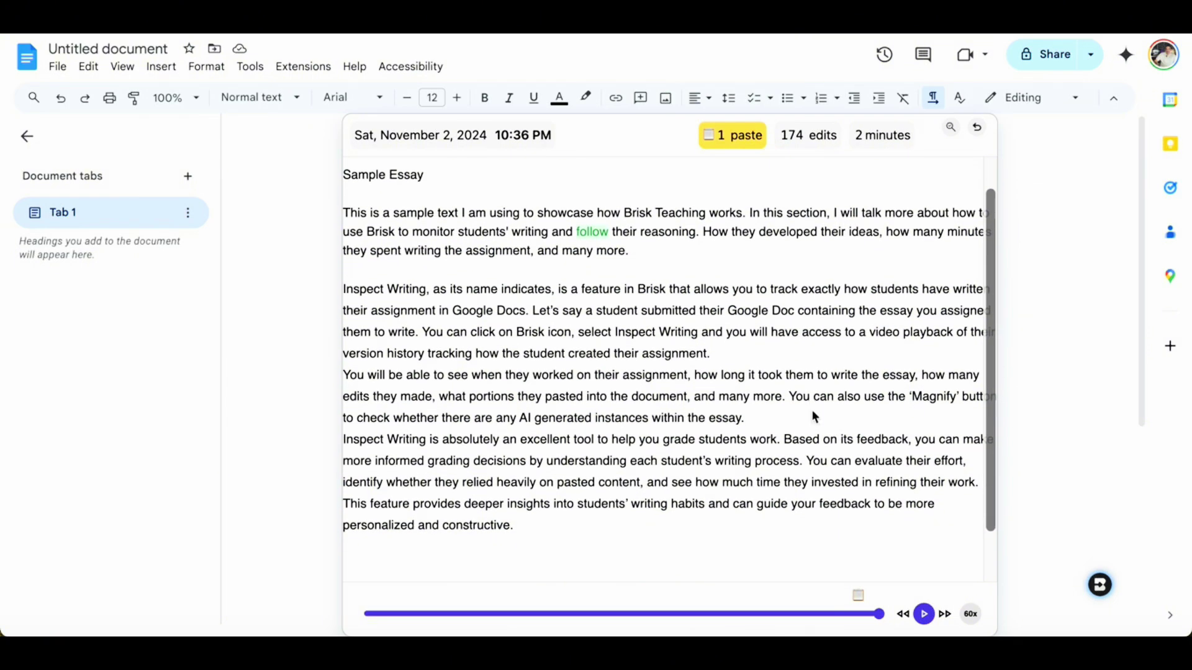
pyautogui.scroll(1, 815, 416)
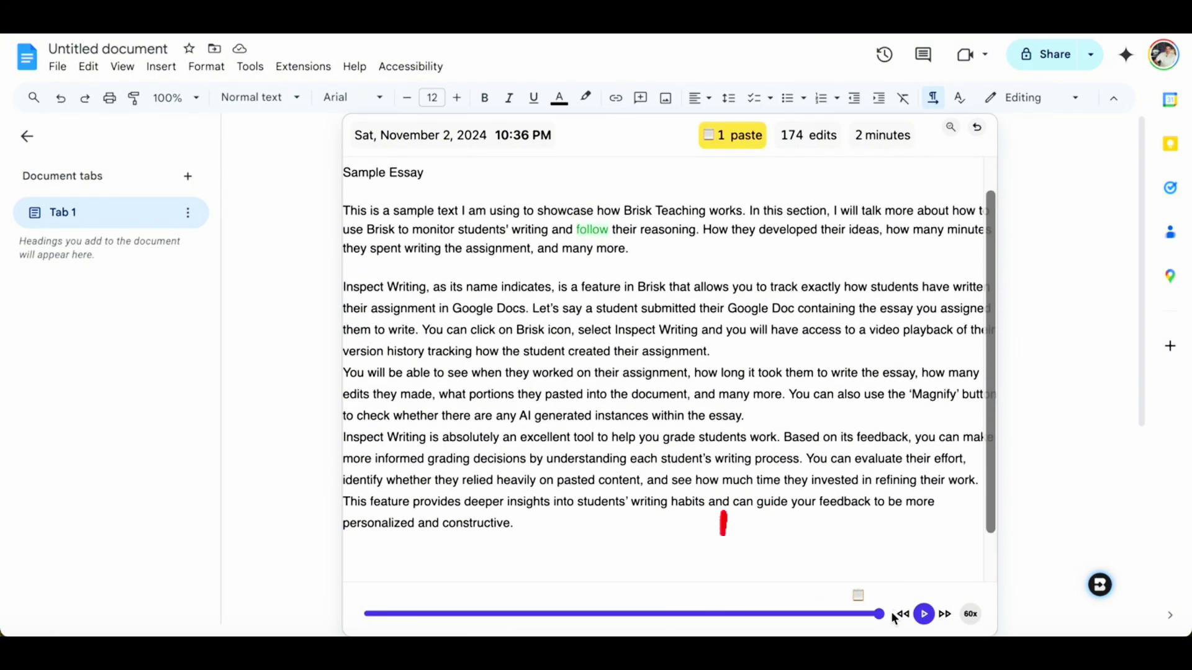
# Check the end of the playback timeline, run the AI writing check on the essay and close its result.
pyautogui.moveTo(881, 618)
pyautogui.mouseDown()
pyautogui.moveTo(524, 614)
pyautogui.moveTo(919, 626)
pyautogui.mouseUp()
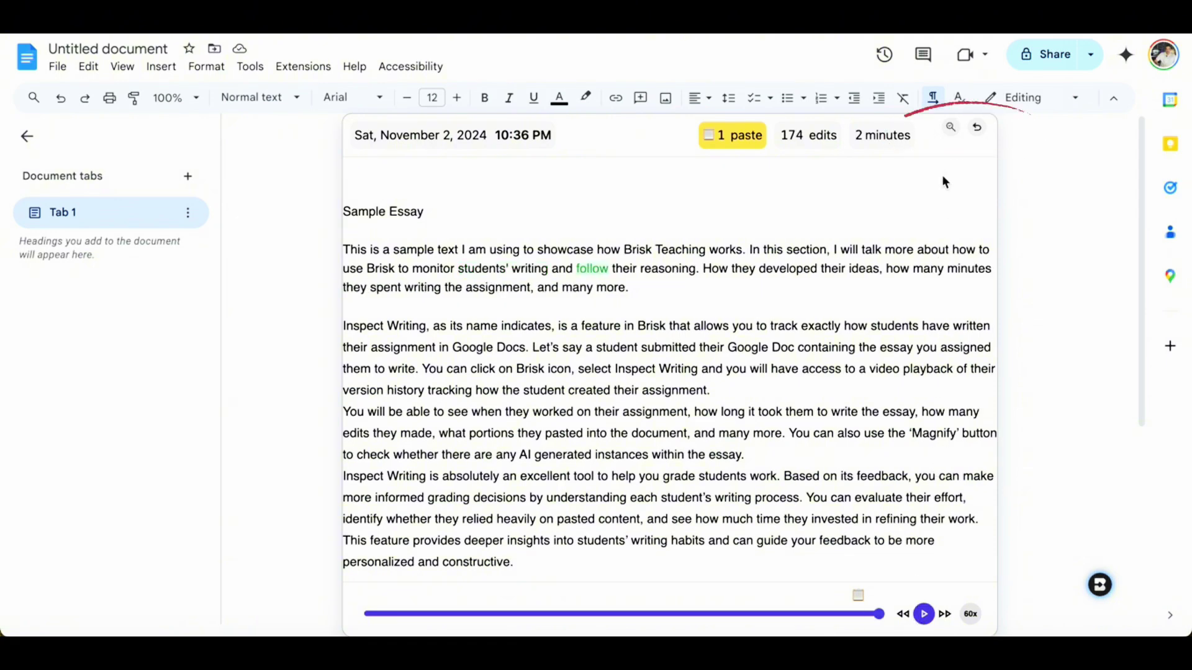
pyautogui.click(951, 131)
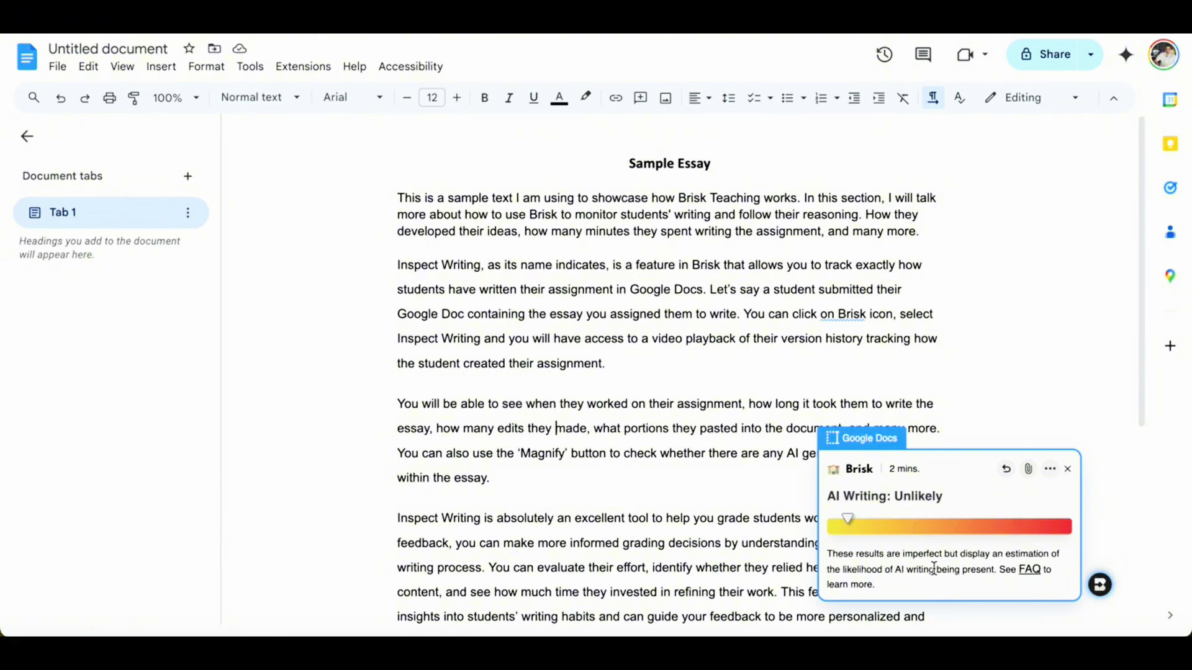
pyautogui.click(1069, 470)
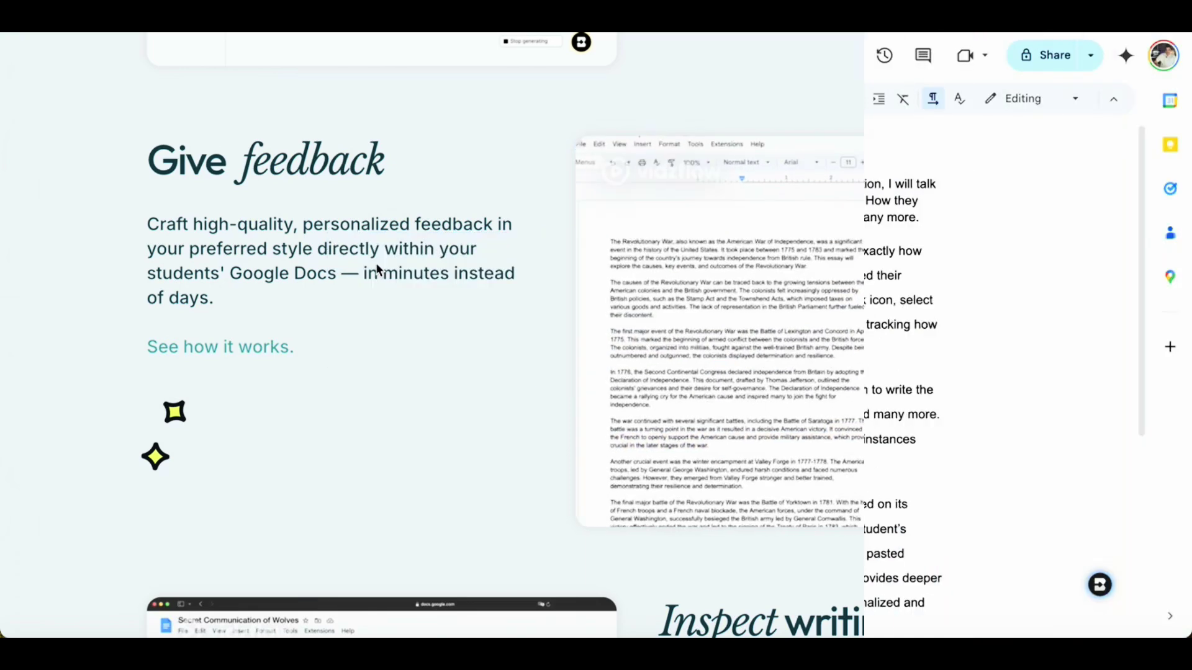
# Generate Targeted feedback on the Sample Essay with Brisk, keeping English and 4th Grade.
pyautogui.scroll(-2, 596, 350)
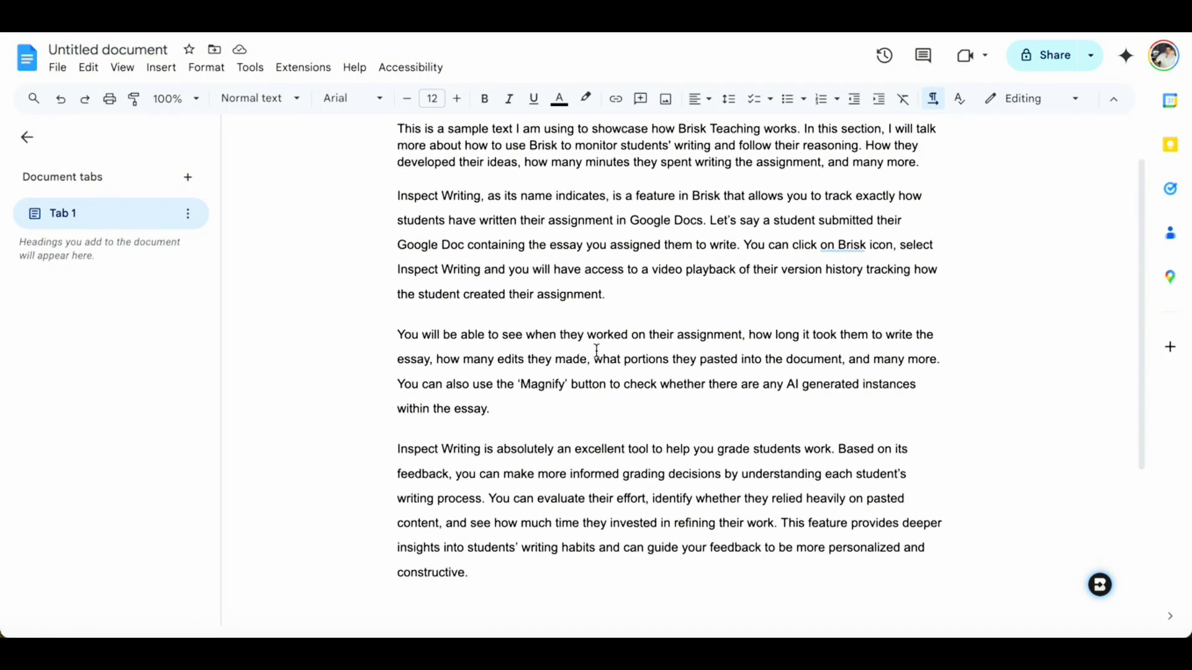
pyautogui.scroll(2, 596, 351)
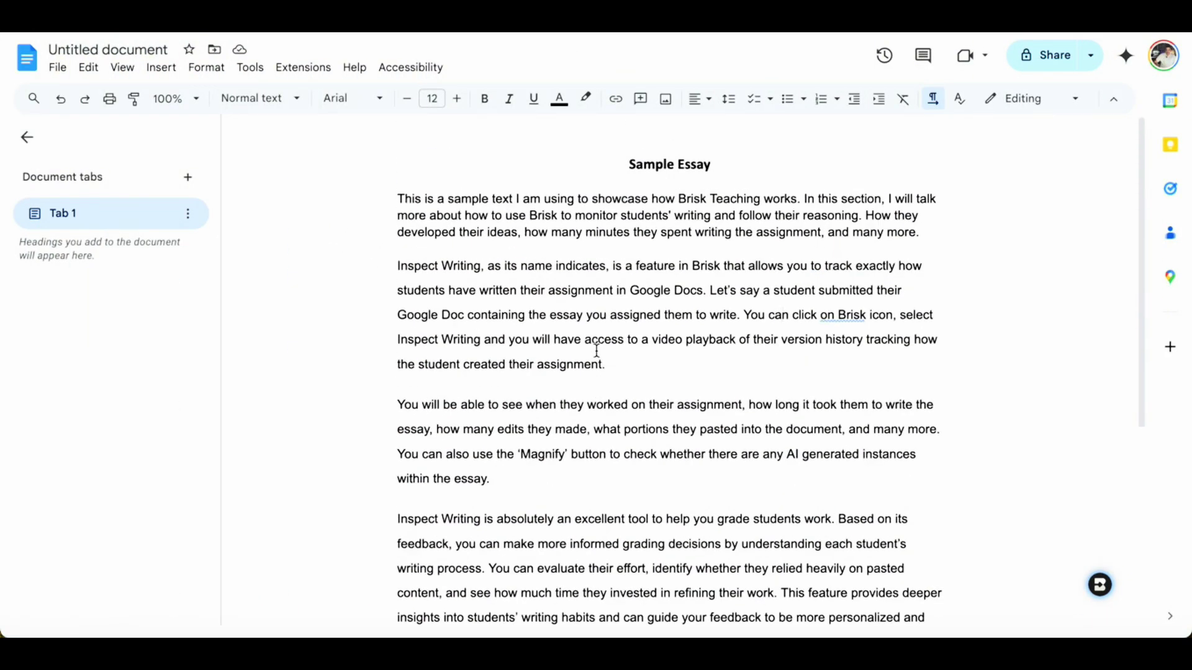
pyautogui.scroll(-2, 611, 326)
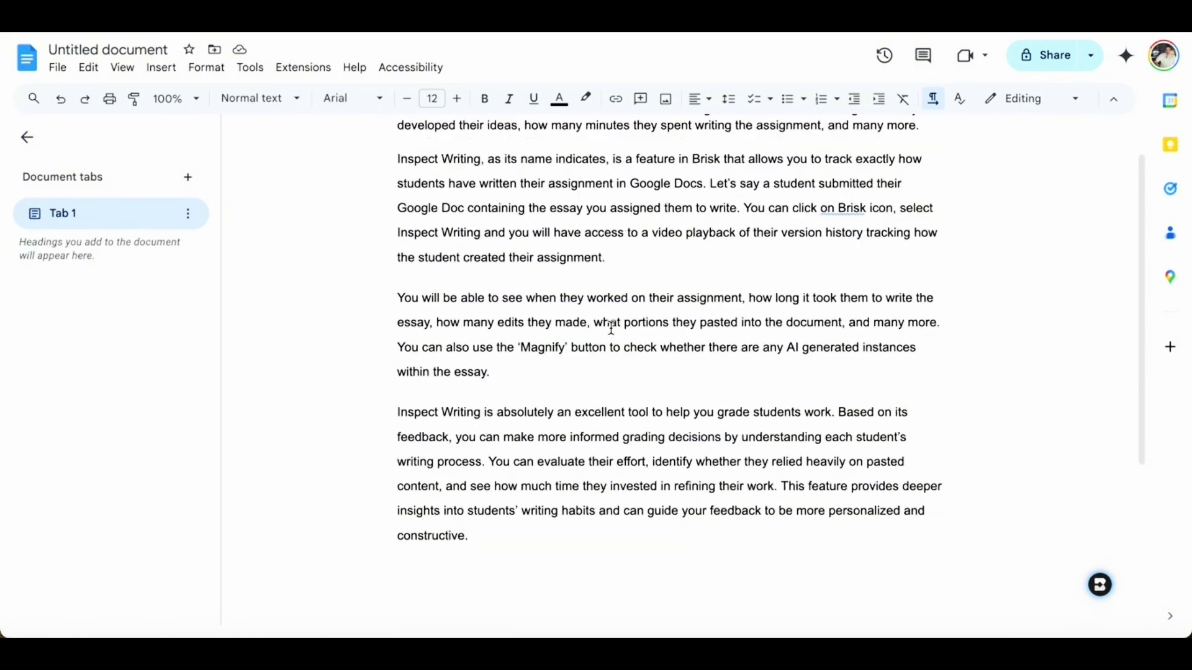
pyautogui.scroll(2, 612, 327)
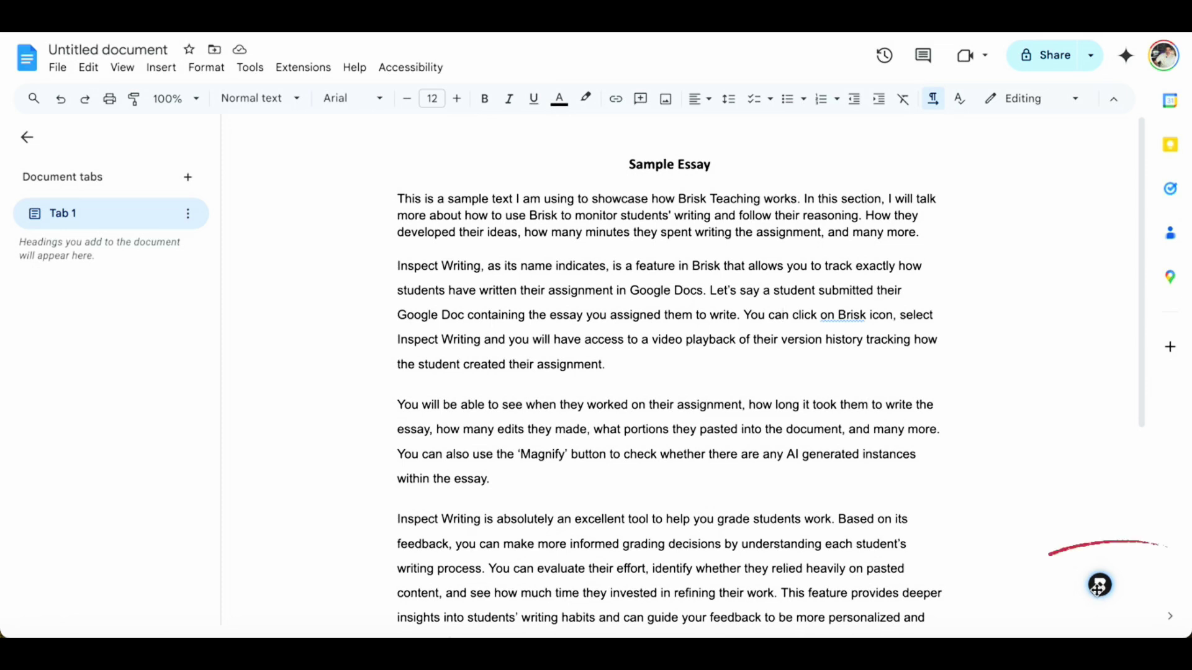
pyautogui.click(1058, 613)
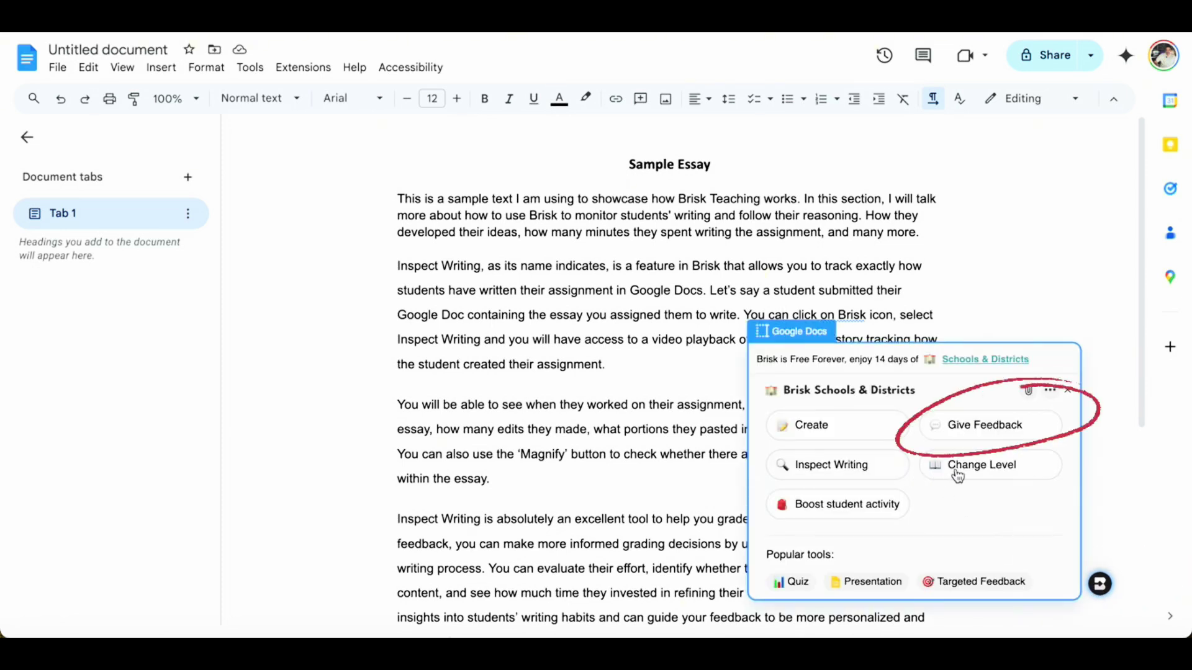
pyautogui.click(1002, 429)
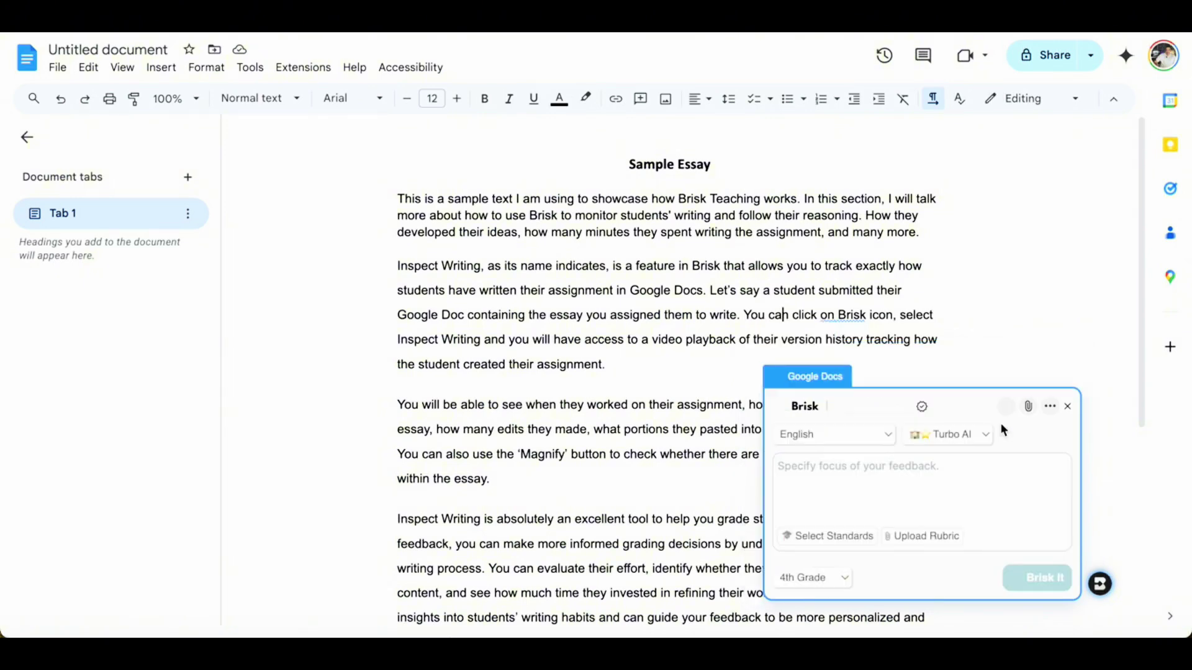
pyautogui.click(1000, 423)
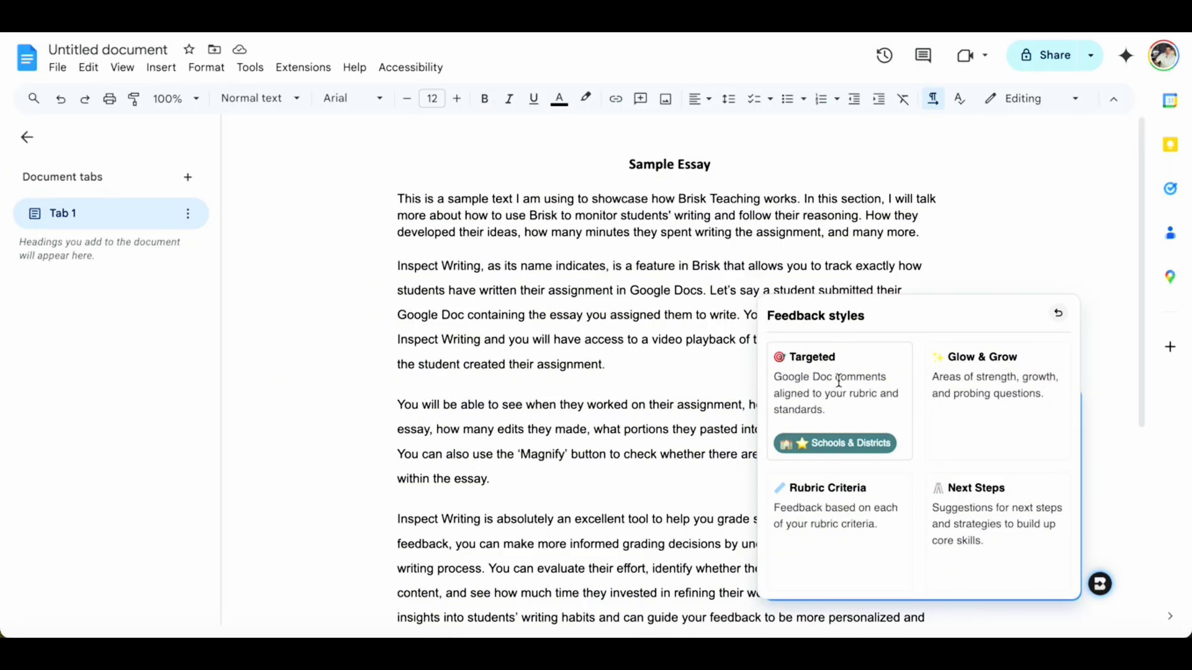
pyautogui.click(840, 387)
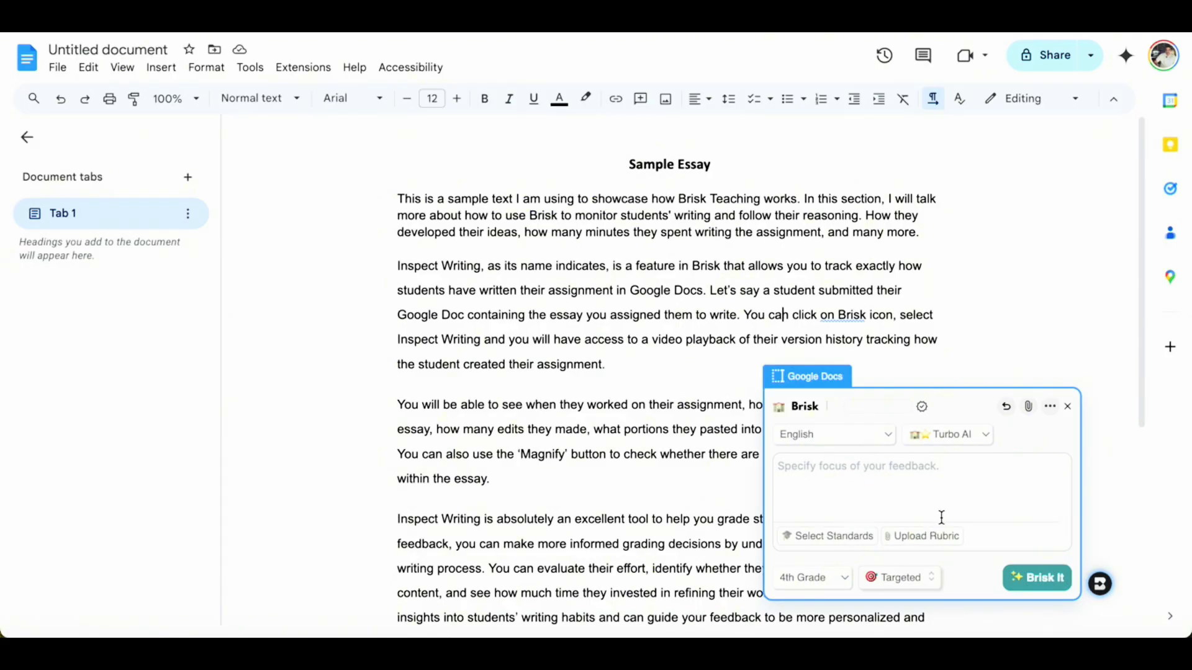
pyautogui.click(1034, 583)
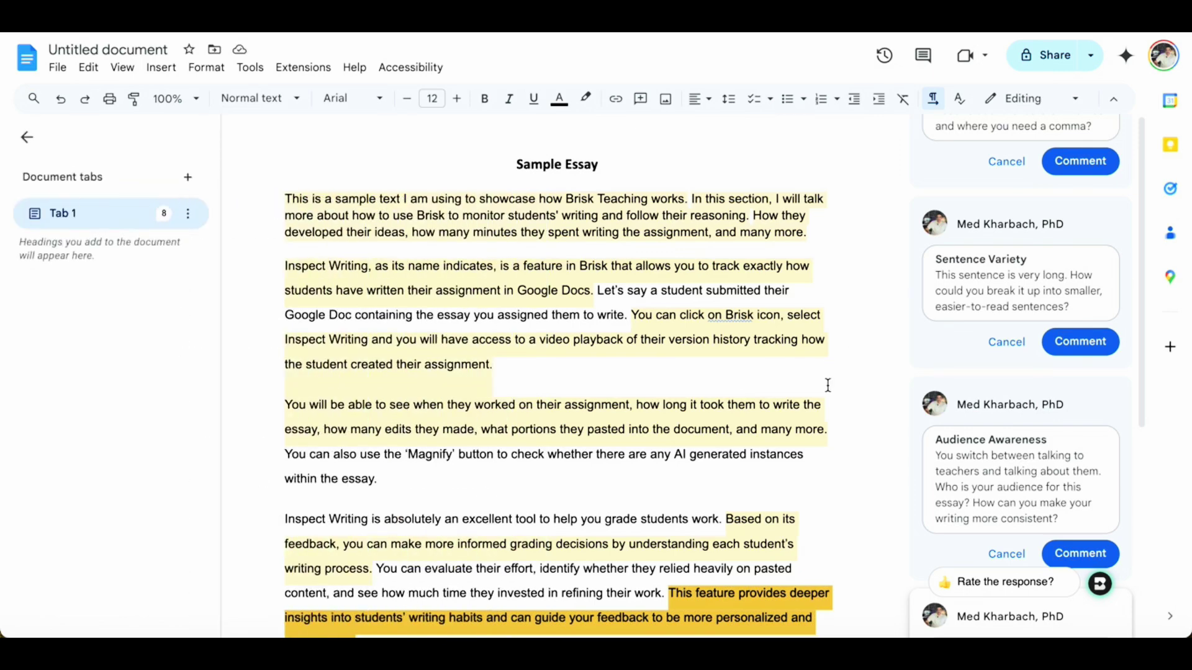
# Review the suggested feedback comments beside the essay and select the Sentence Variety comment to see its passage.
pyautogui.scroll(-1, 968, 371)
pyautogui.scroll(1, 968, 371)
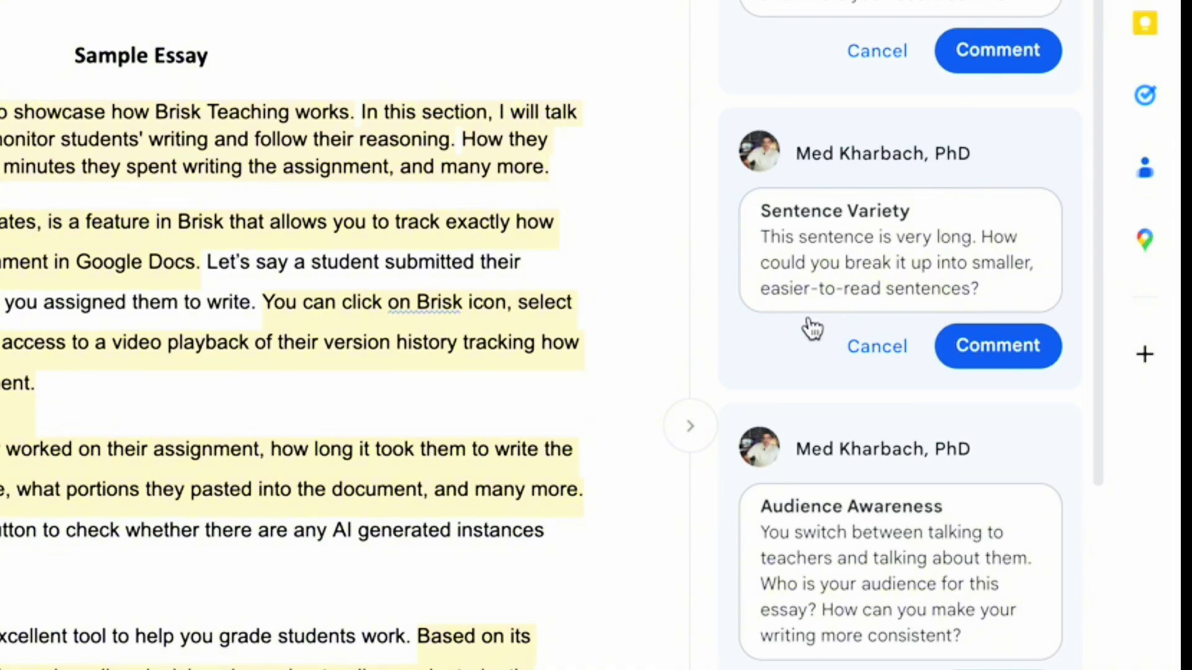
pyautogui.scroll(-2, 444, 338)
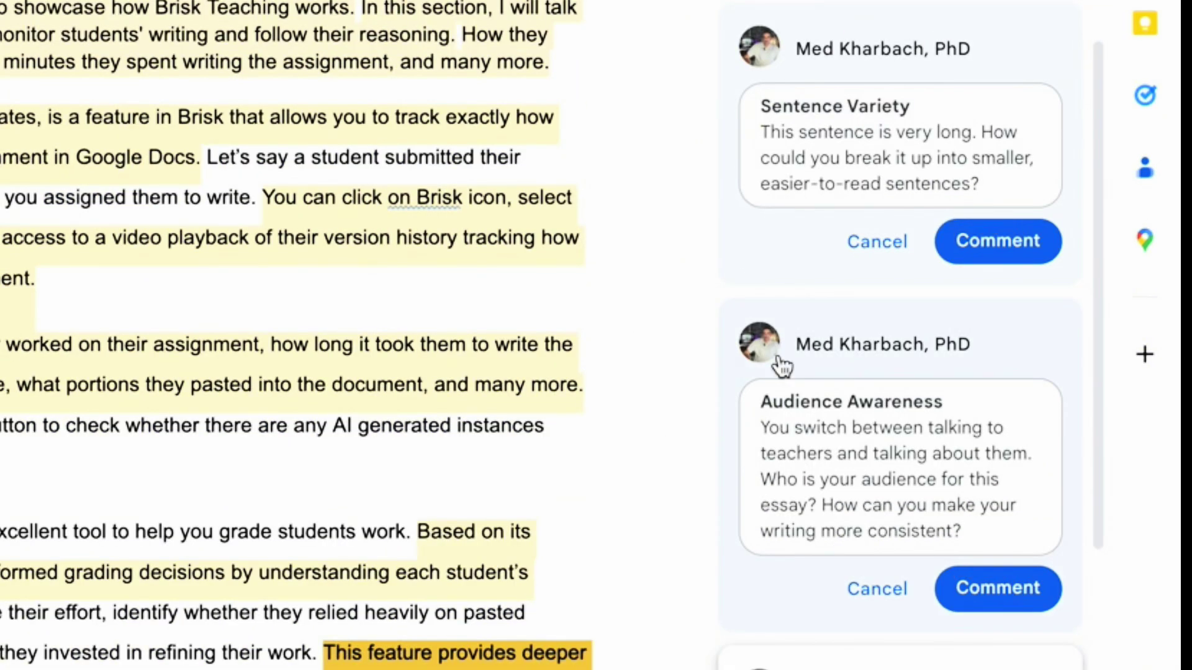
pyautogui.scroll(2, 782, 366)
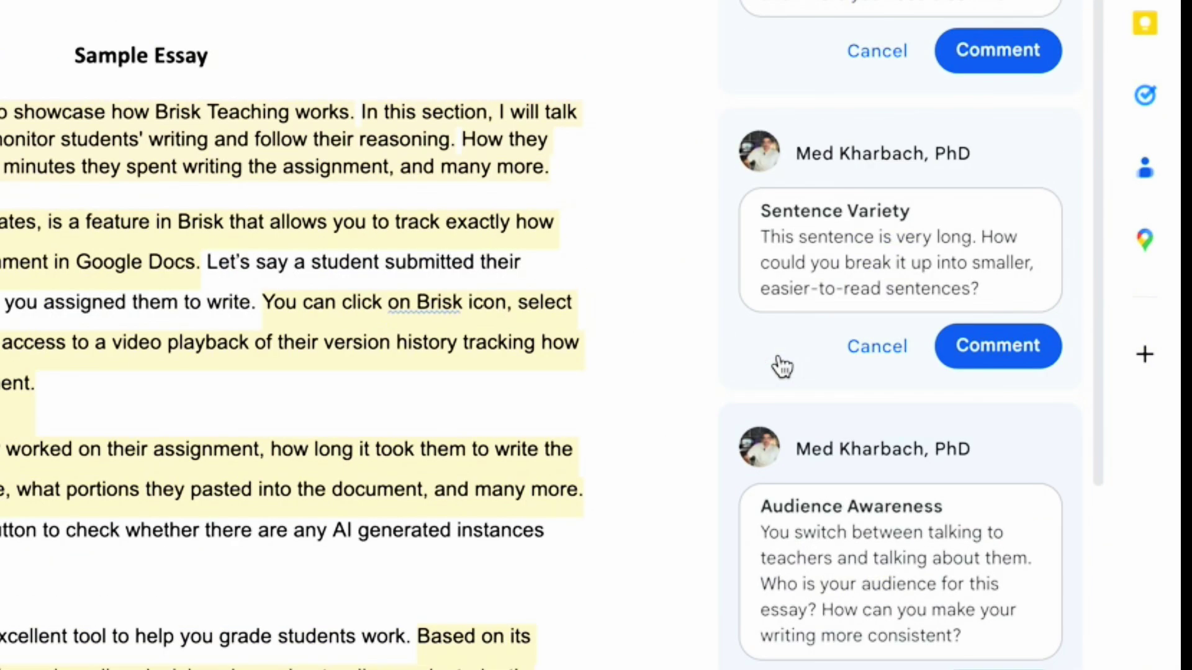
pyautogui.click(856, 255)
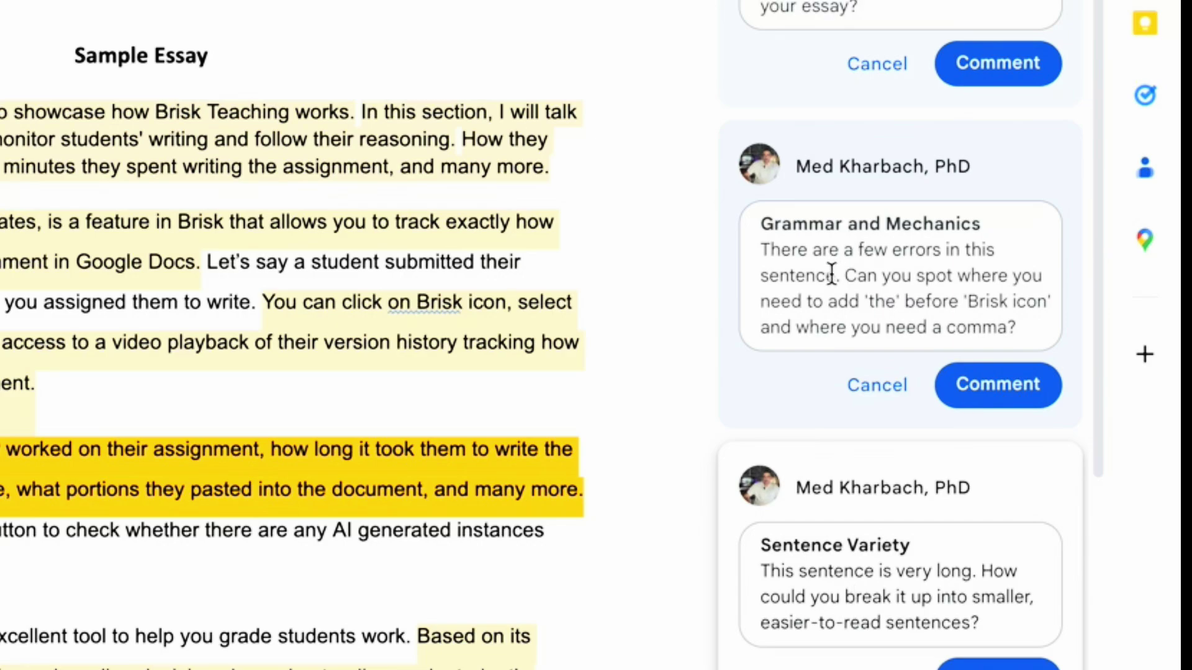
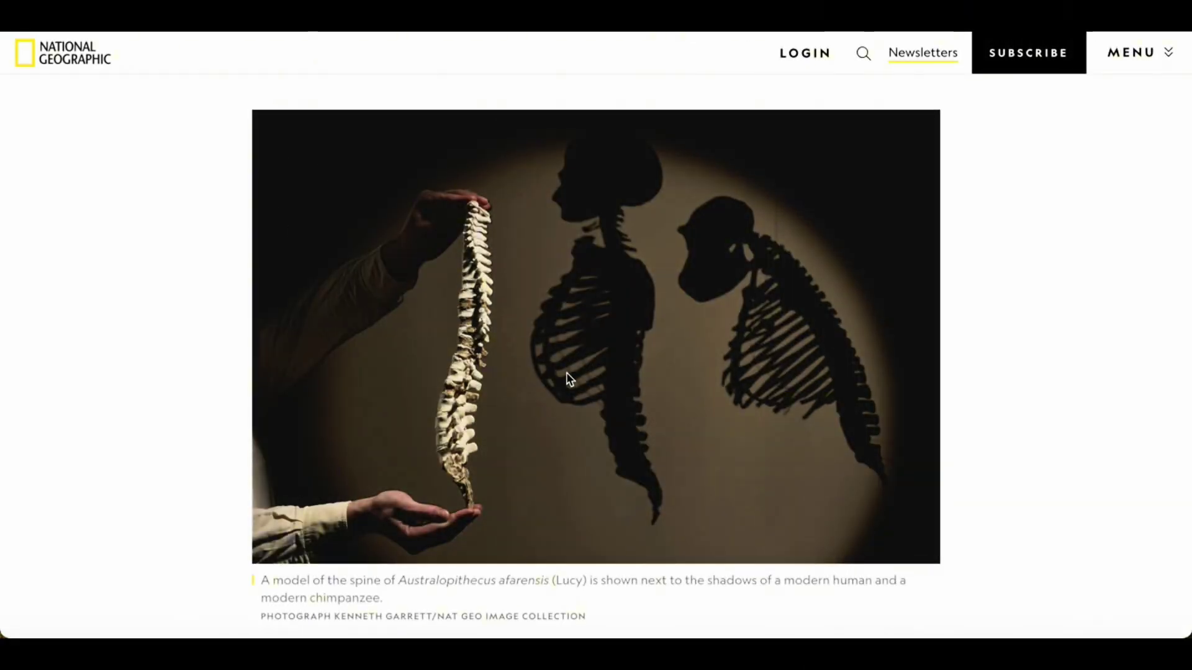
# Open Brisk's Change Level tool for National Geographic's Human Evolution 101 article.
pyautogui.scroll(-3, 566, 375)
pyautogui.scroll(-3, 566, 372)
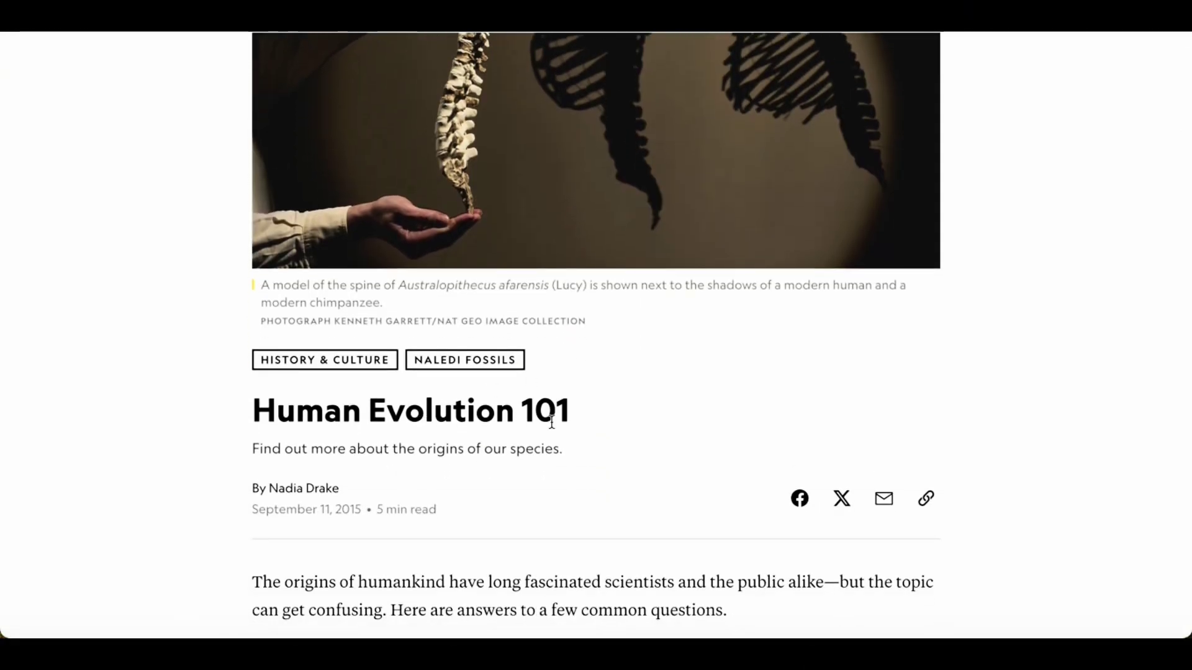
pyautogui.scroll(-3, 679, 405)
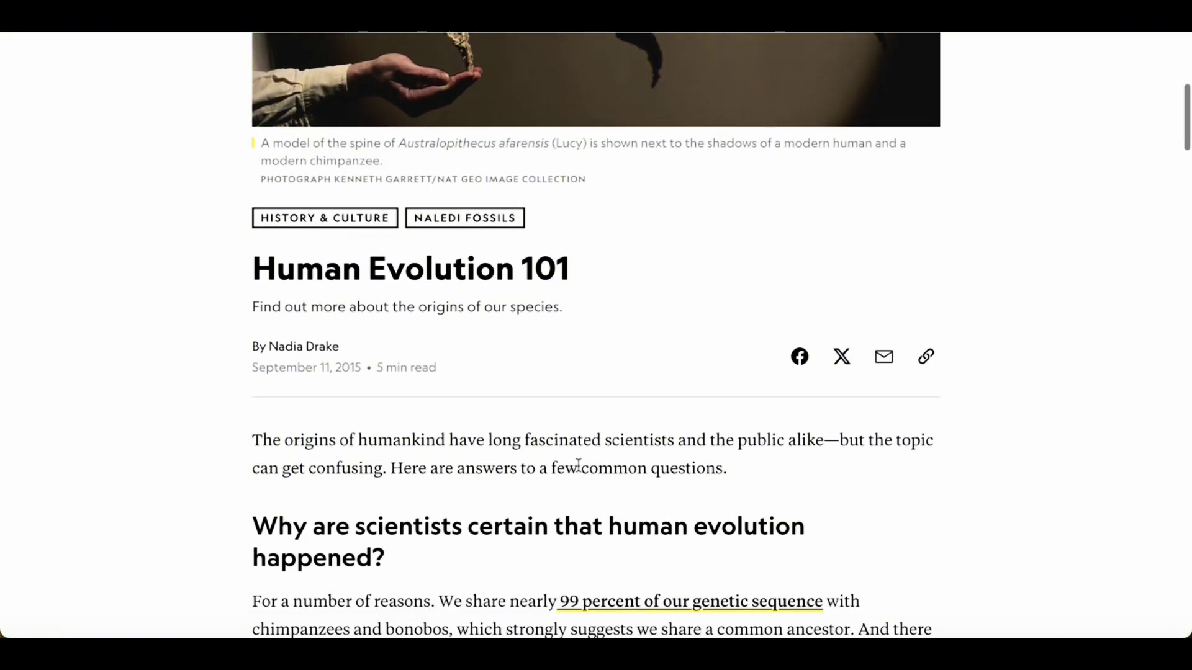
pyautogui.scroll(-1, 573, 469)
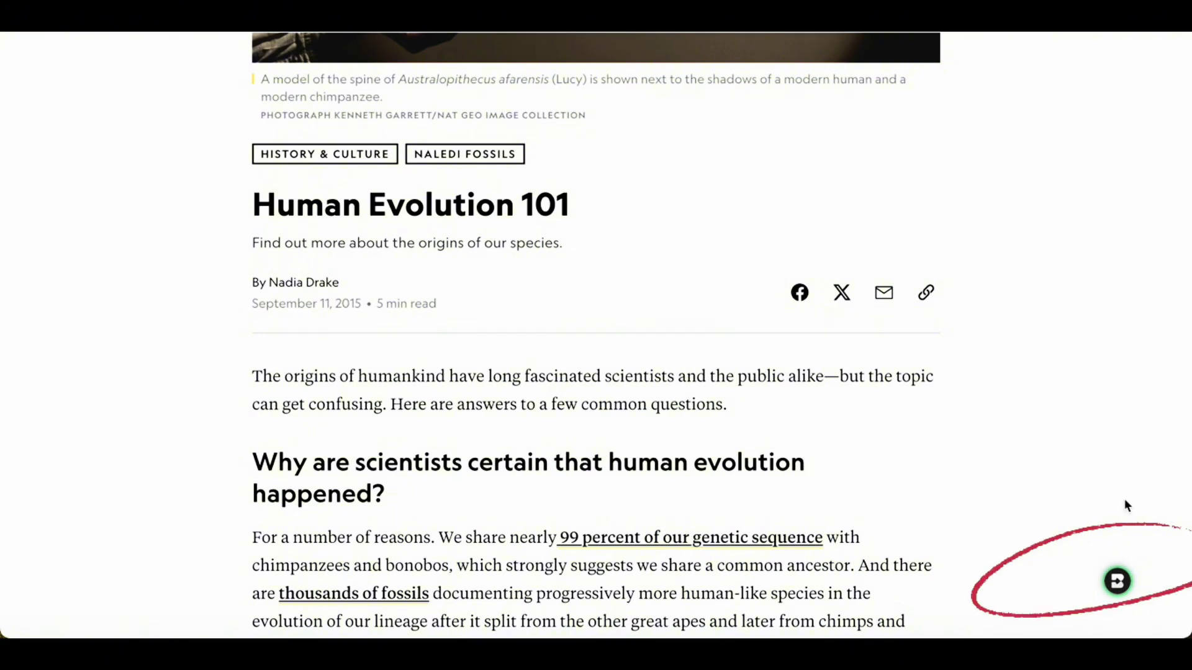
pyautogui.click(1118, 583)
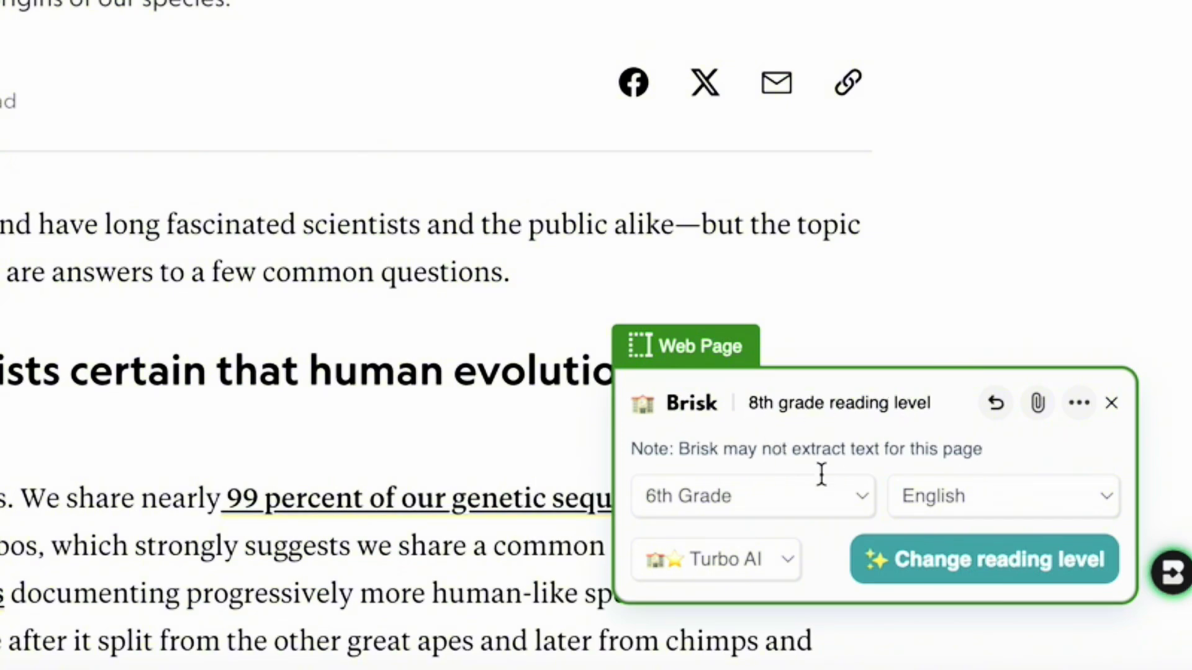
# Set the article's target reading level to 5th Grade and check the language choices, keeping English.
pyautogui.click(862, 503)
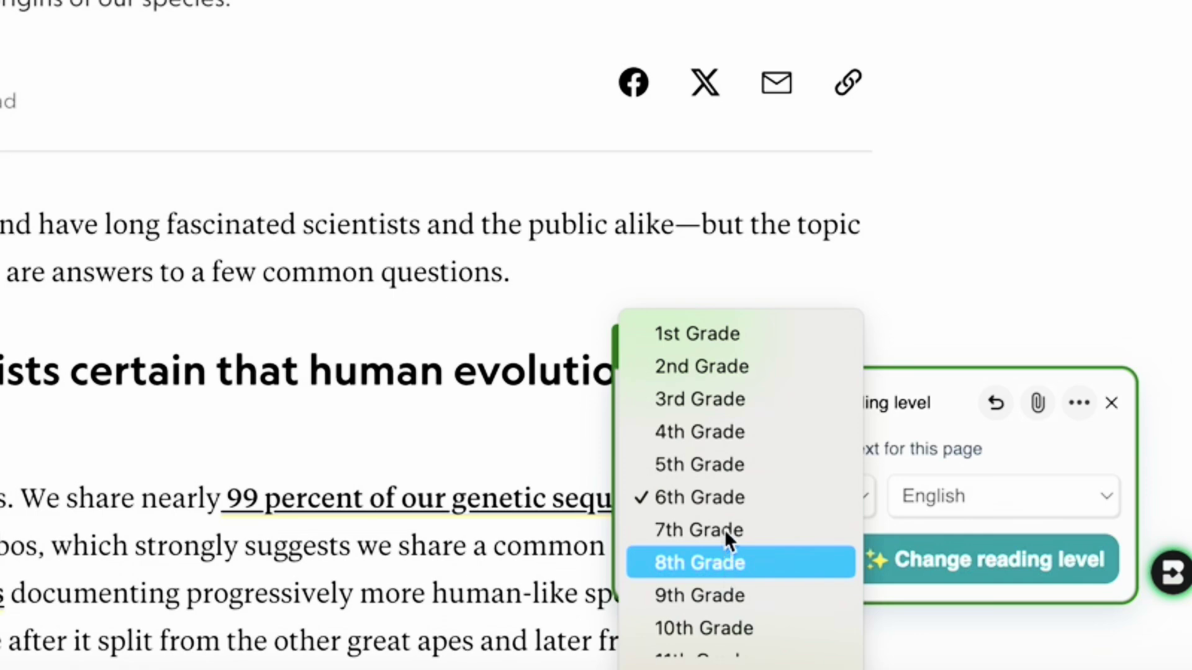
pyautogui.click(730, 474)
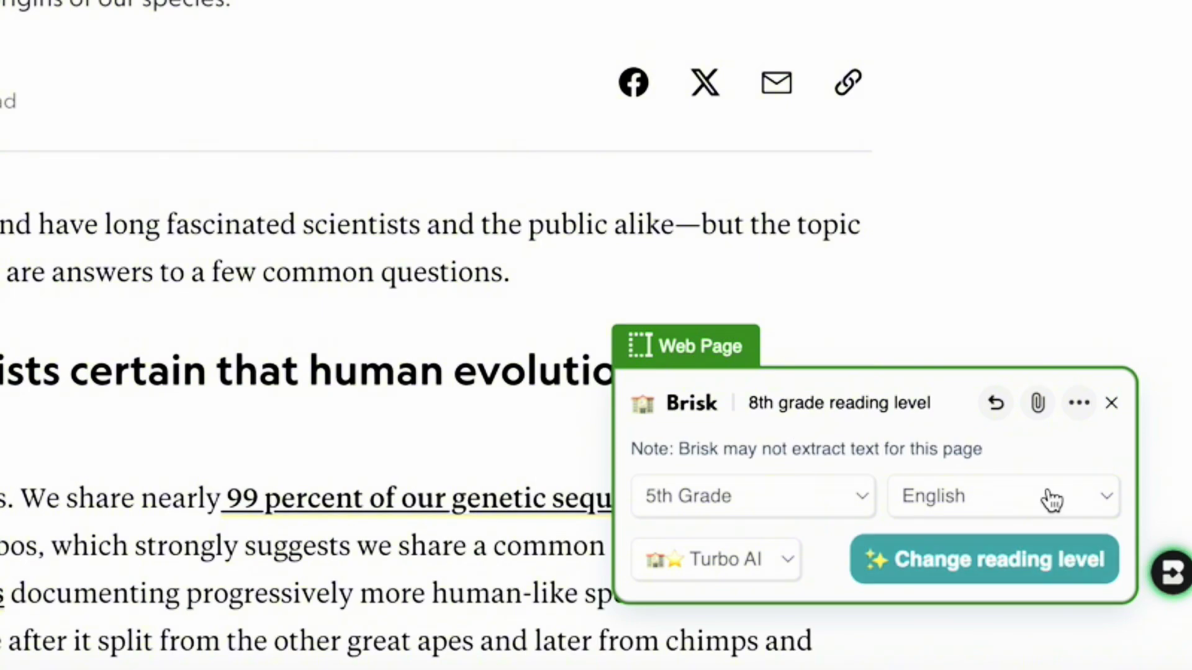
pyautogui.click(1068, 509)
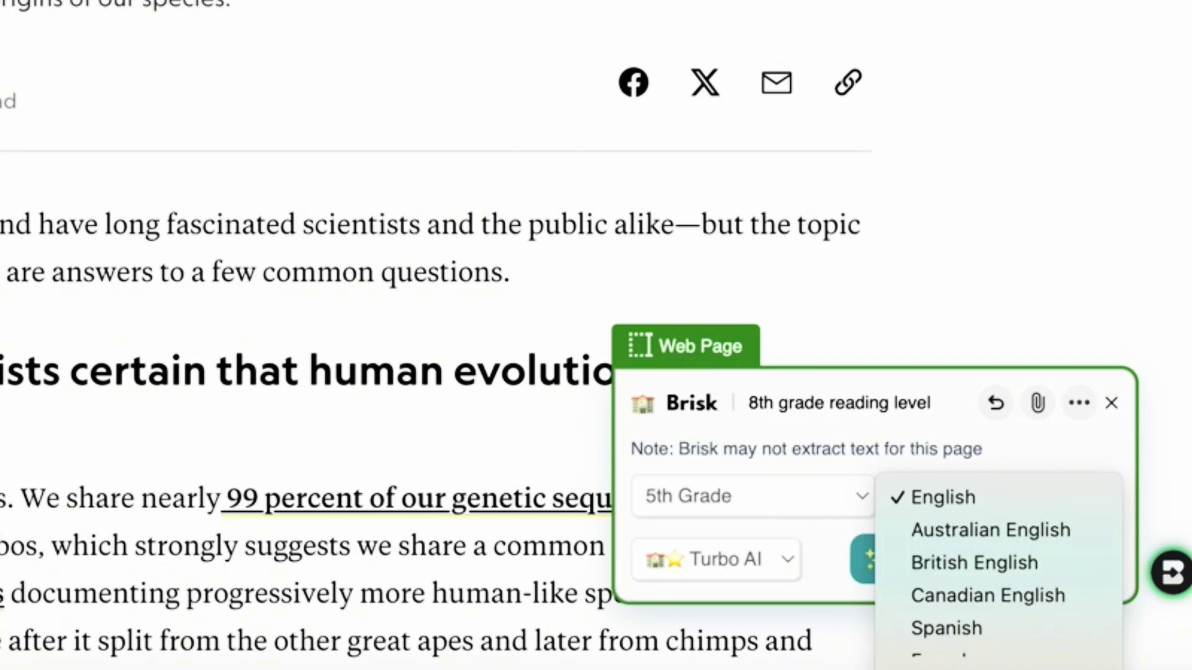
pyautogui.press('Escape')
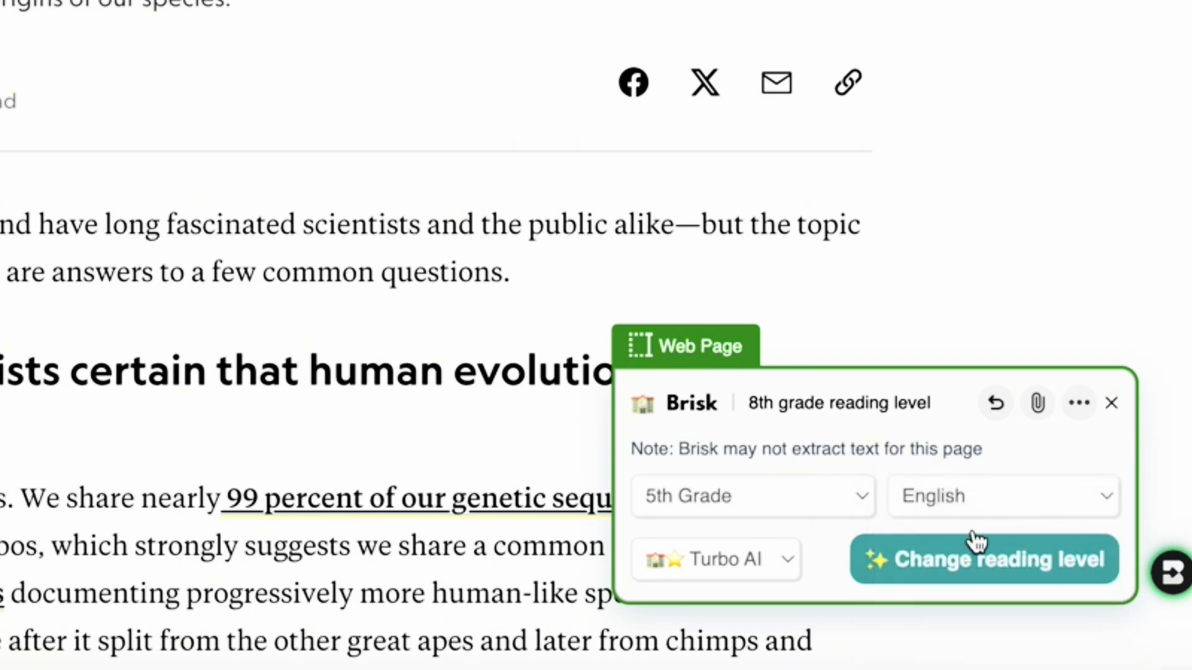
# Generate the 5th Grade English version of the Human Evolution 101 article with Brisk.
pyautogui.click(1015, 567)
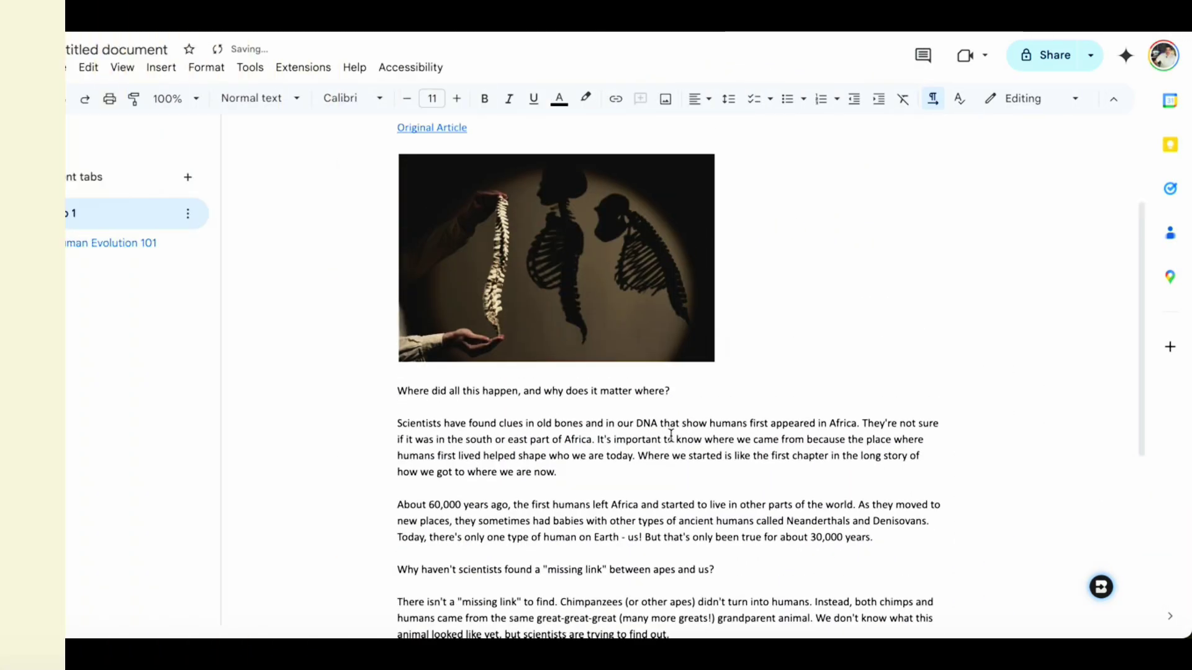
# Review the rewritten Human Evolution 101 document, examining its title, original article link, image and simplified question-and-answer sections.
pyautogui.scroll(3, 670, 434)
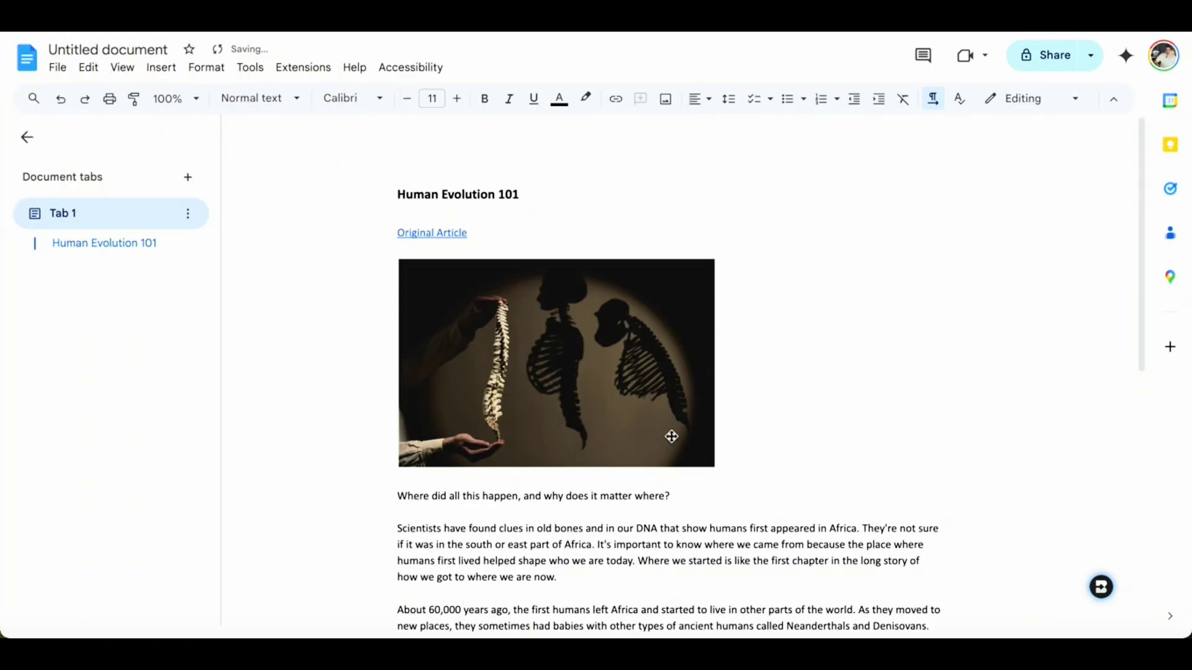
pyautogui.scroll(-3, 671, 436)
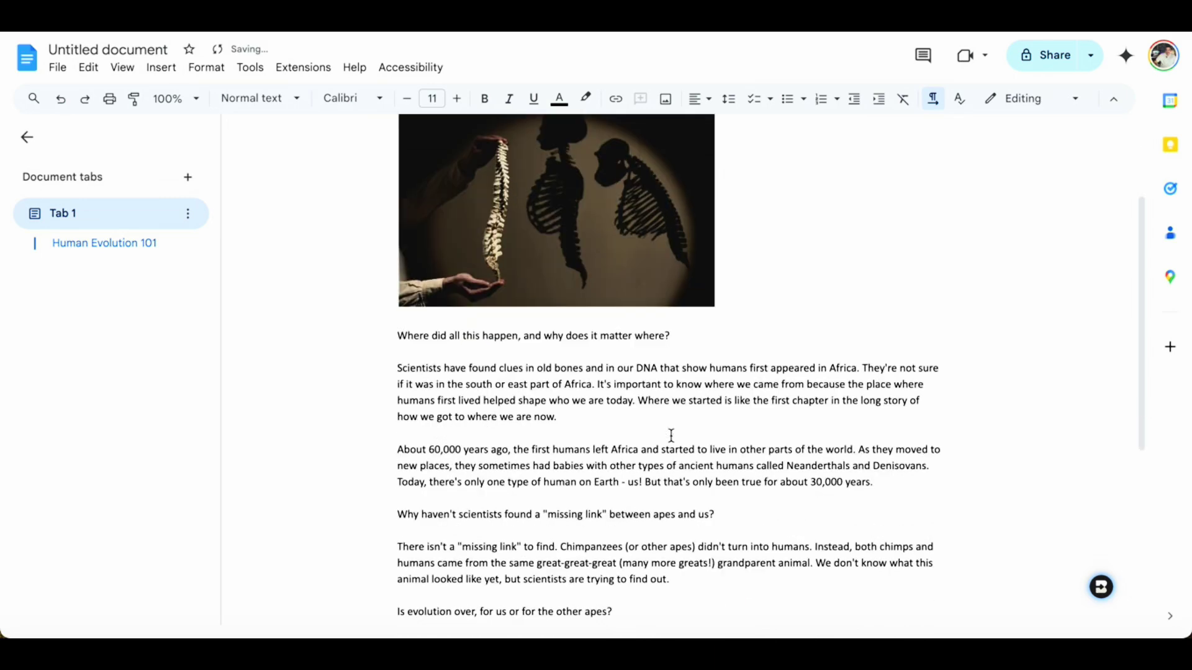
pyautogui.scroll(3, 671, 437)
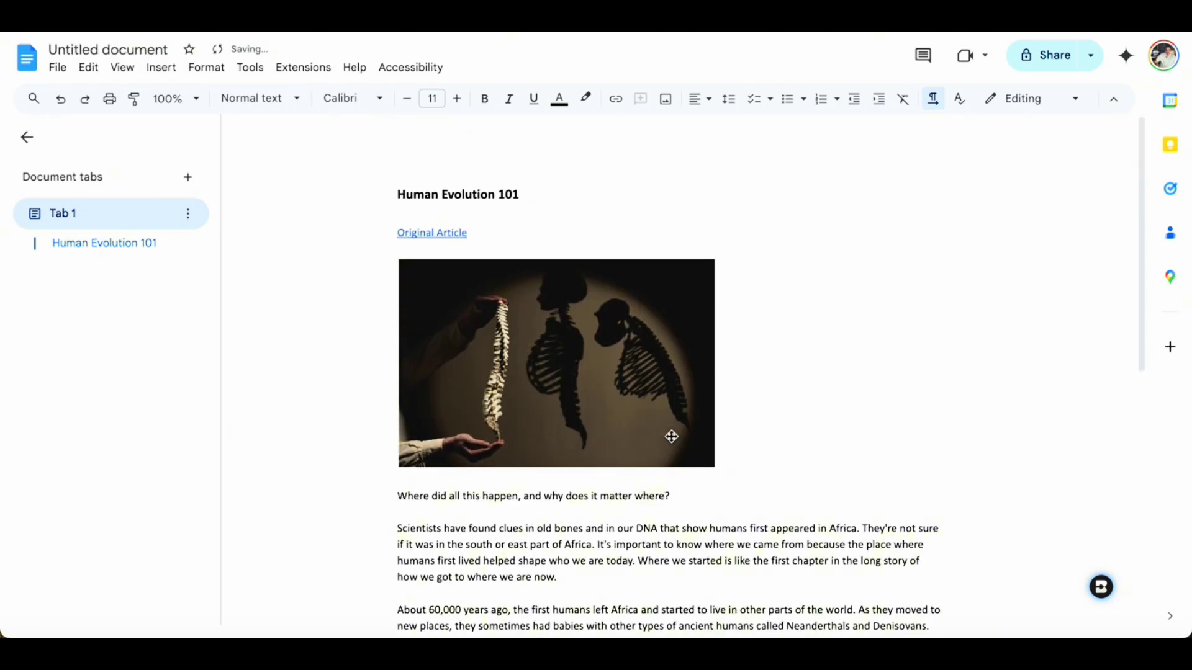
pyautogui.scroll(-1, 671, 436)
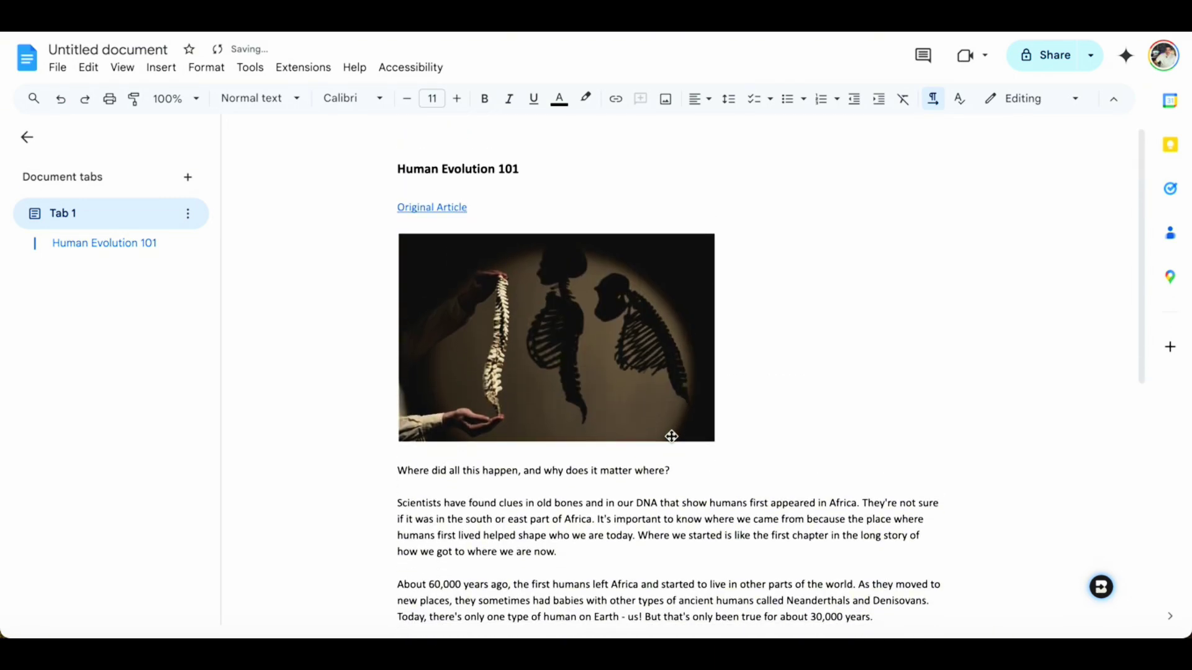
pyautogui.scroll(-4, 672, 436)
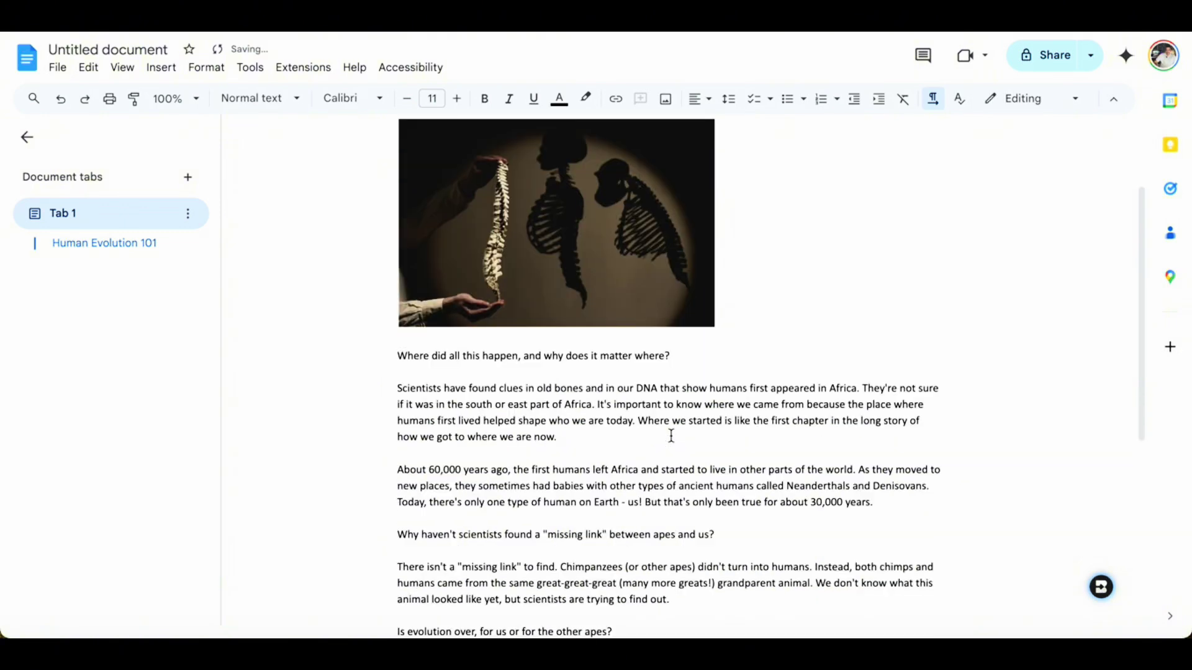
pyautogui.scroll(3, 671, 437)
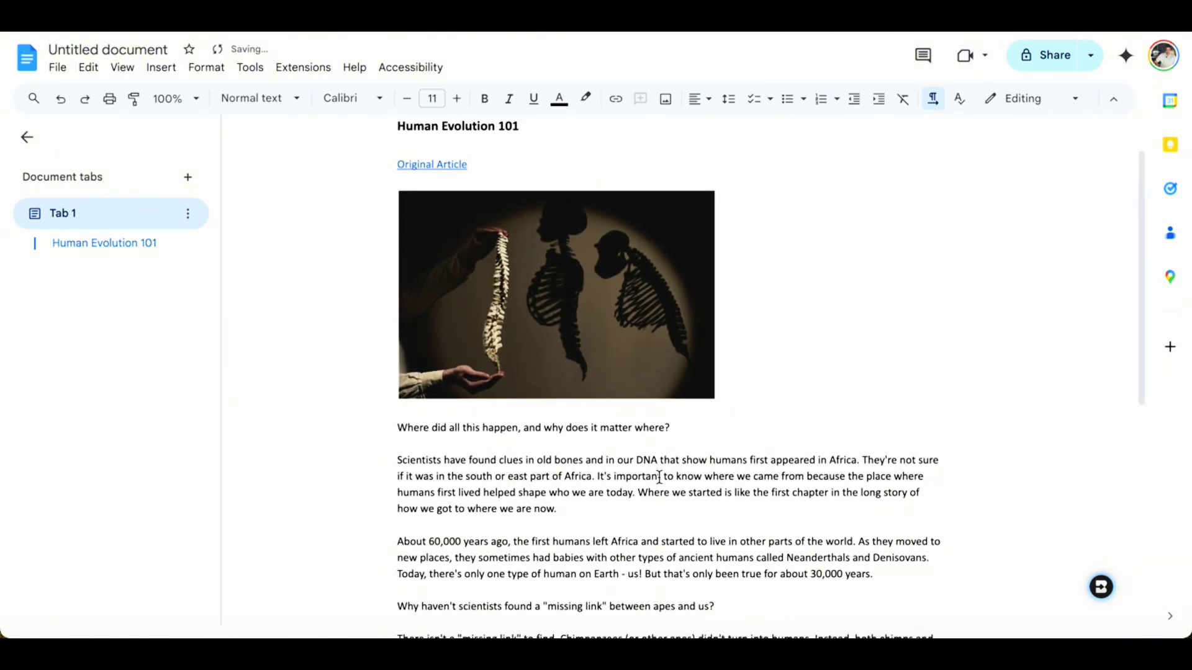
pyautogui.scroll(-5, 659, 478)
pyautogui.scroll(-2, 660, 478)
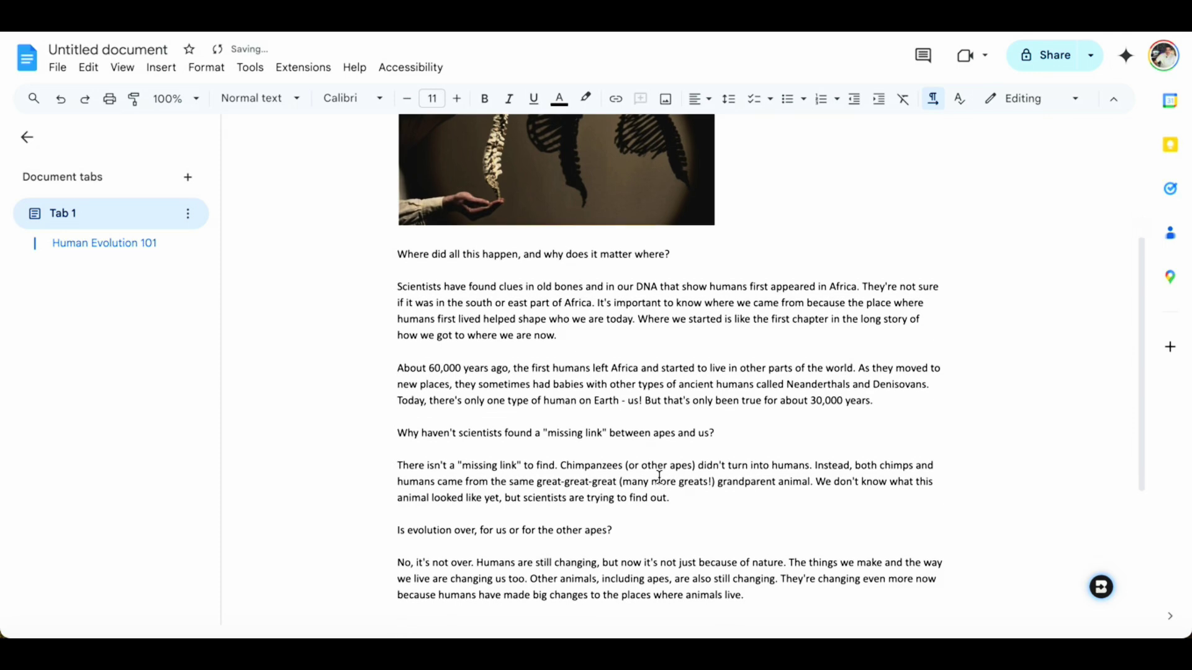
pyautogui.scroll(3, 659, 478)
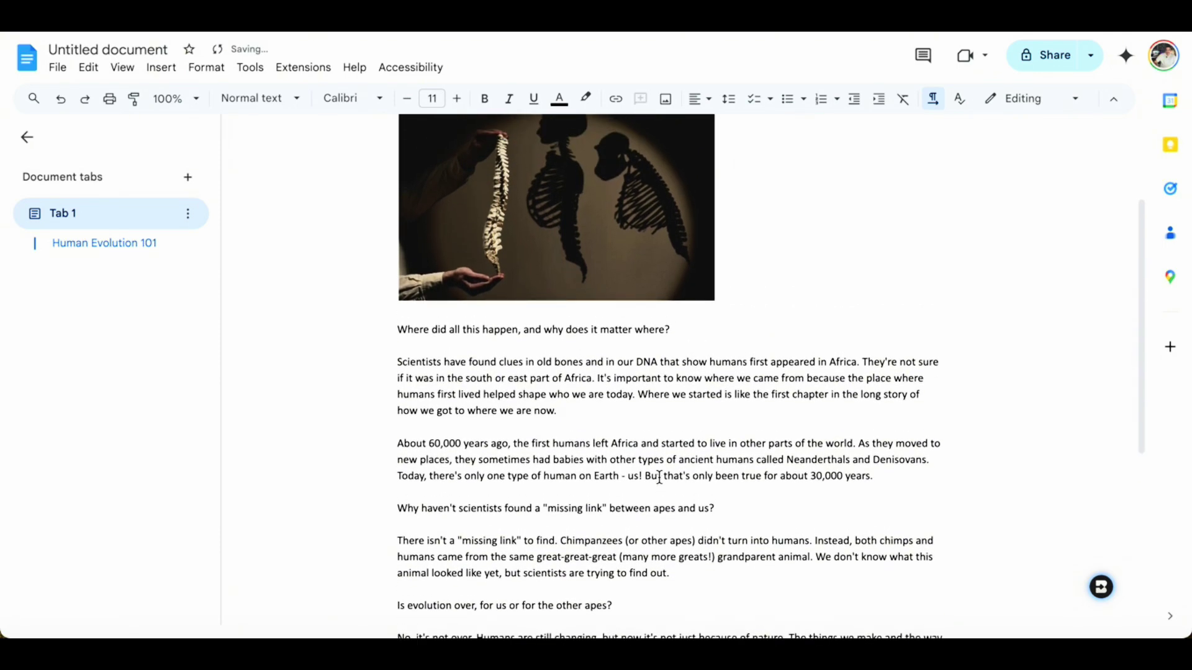
pyautogui.scroll(4, 660, 478)
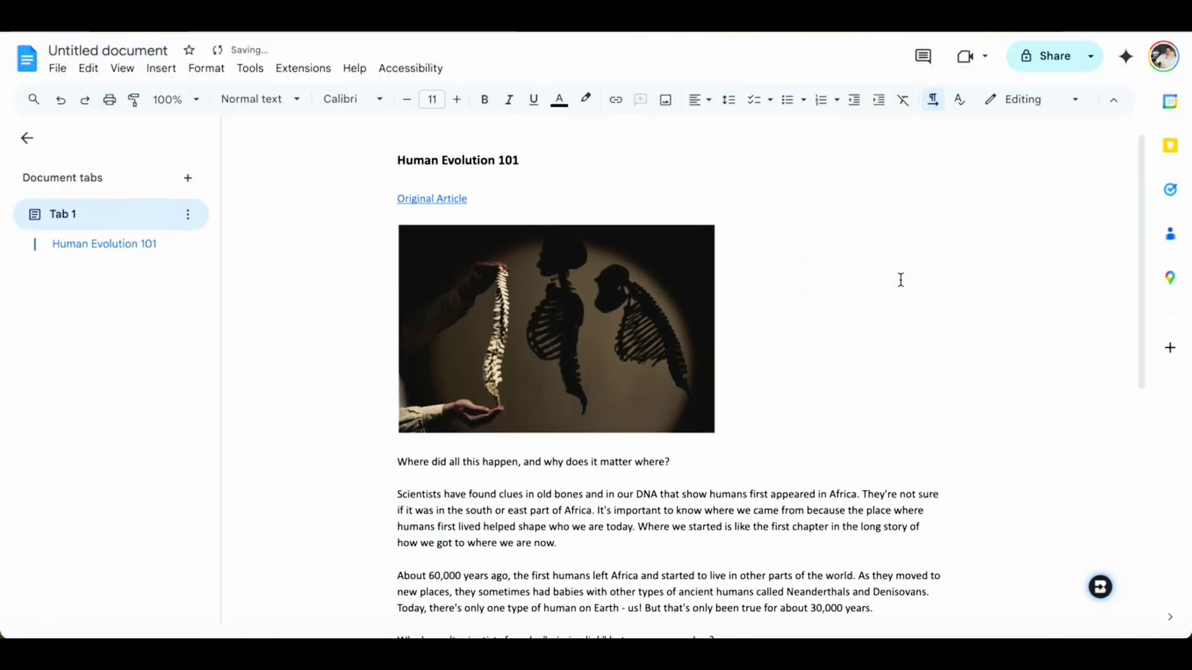
pyautogui.scroll(-2, 900, 280)
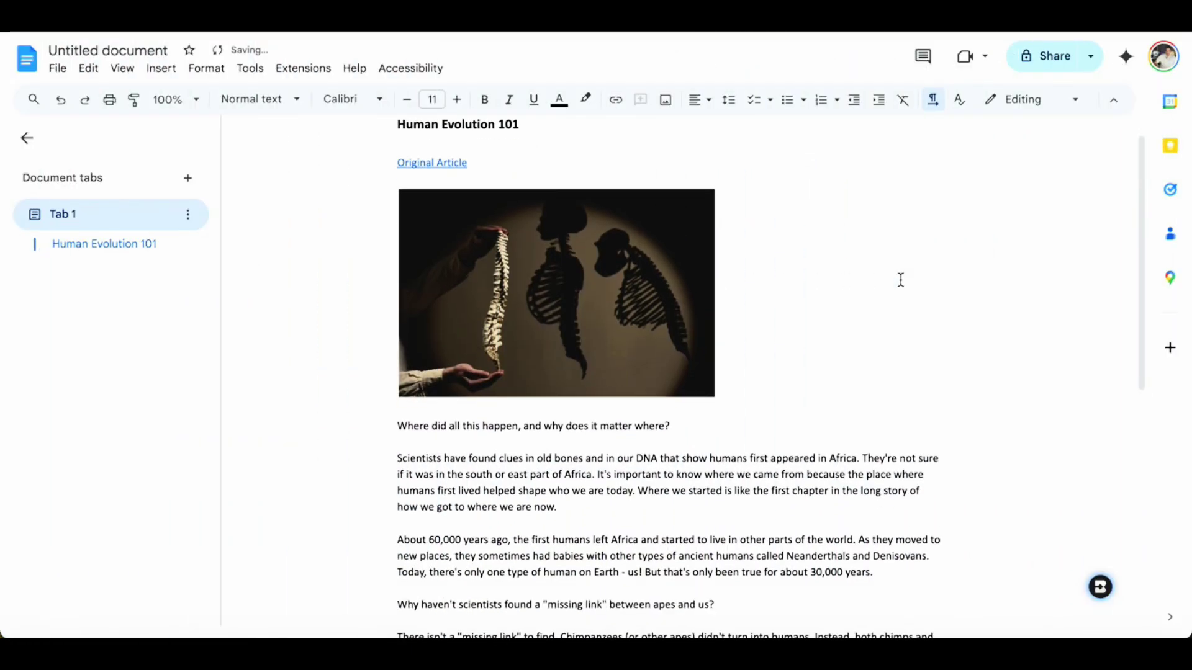
pyautogui.scroll(1, 900, 280)
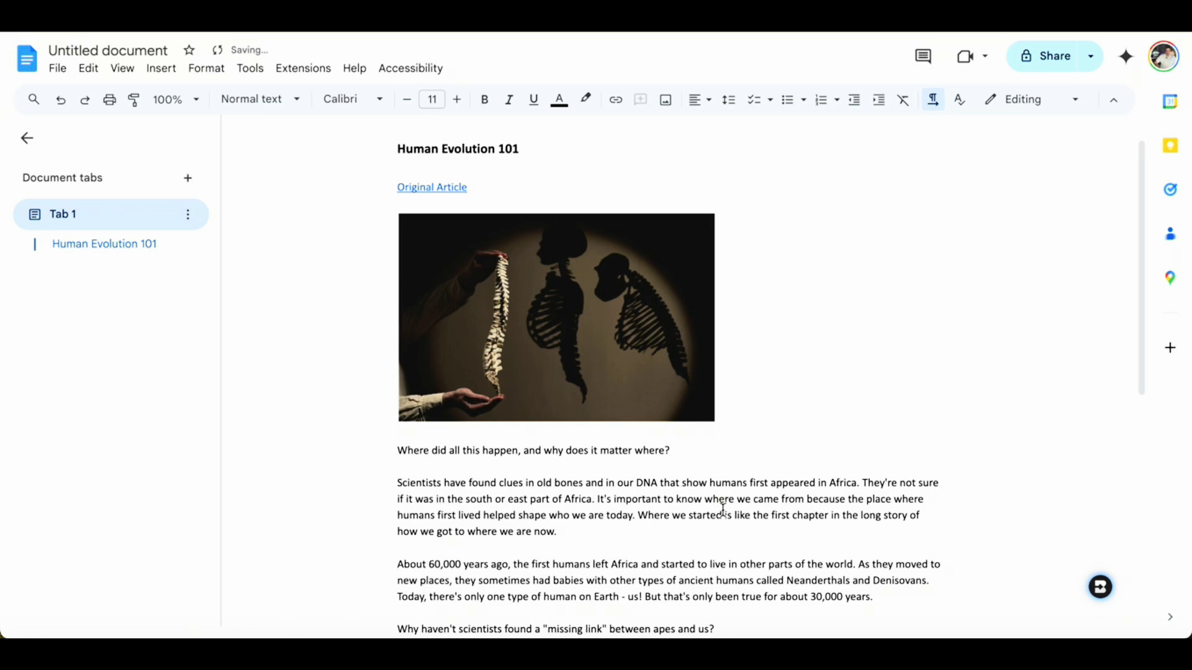
pyautogui.scroll(-1, 722, 510)
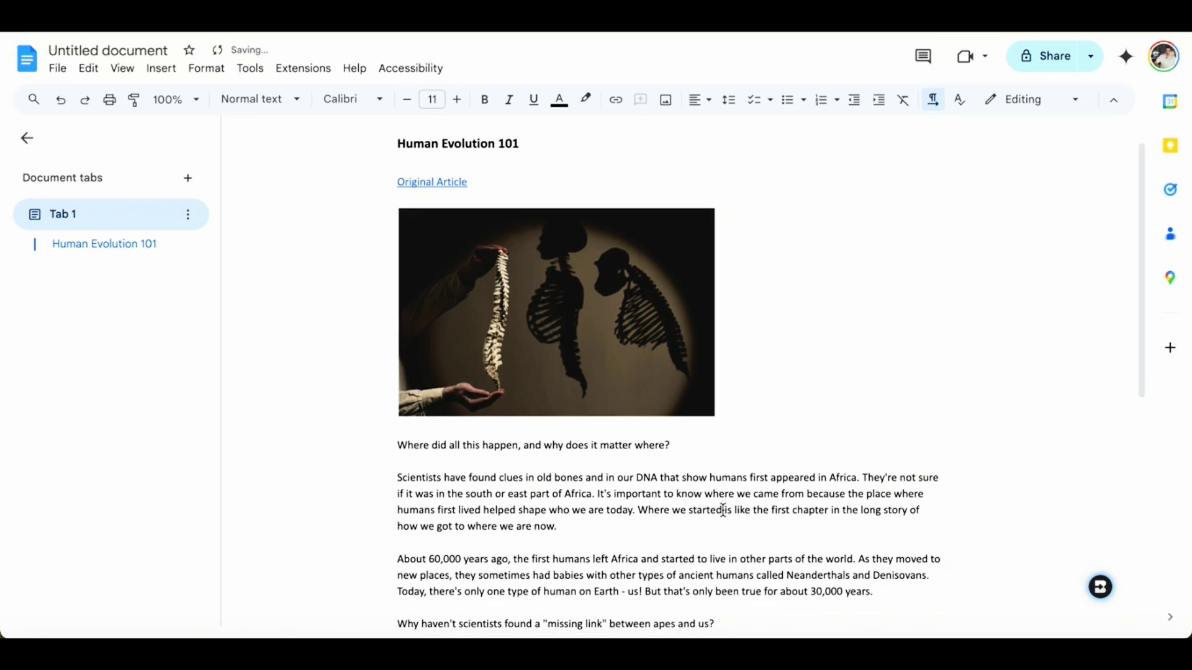
# Open Brisk's Boost student activity tool on the rewritten article and browse the Engage activities.
pyautogui.click(1107, 597)
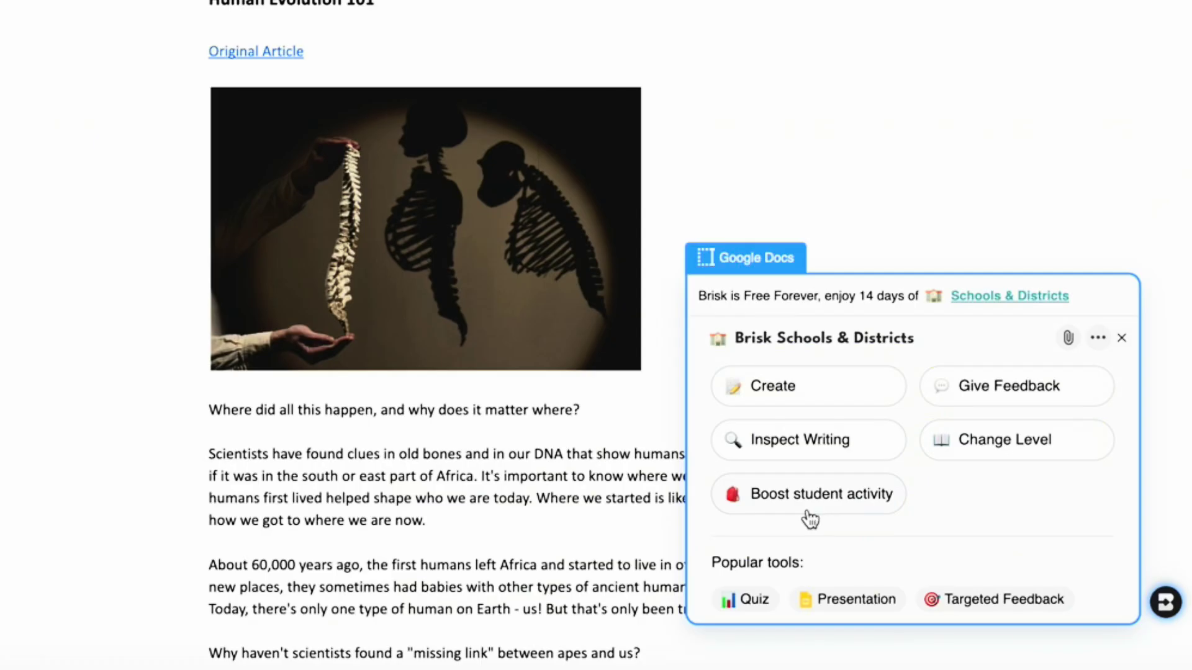
pyautogui.click(832, 511)
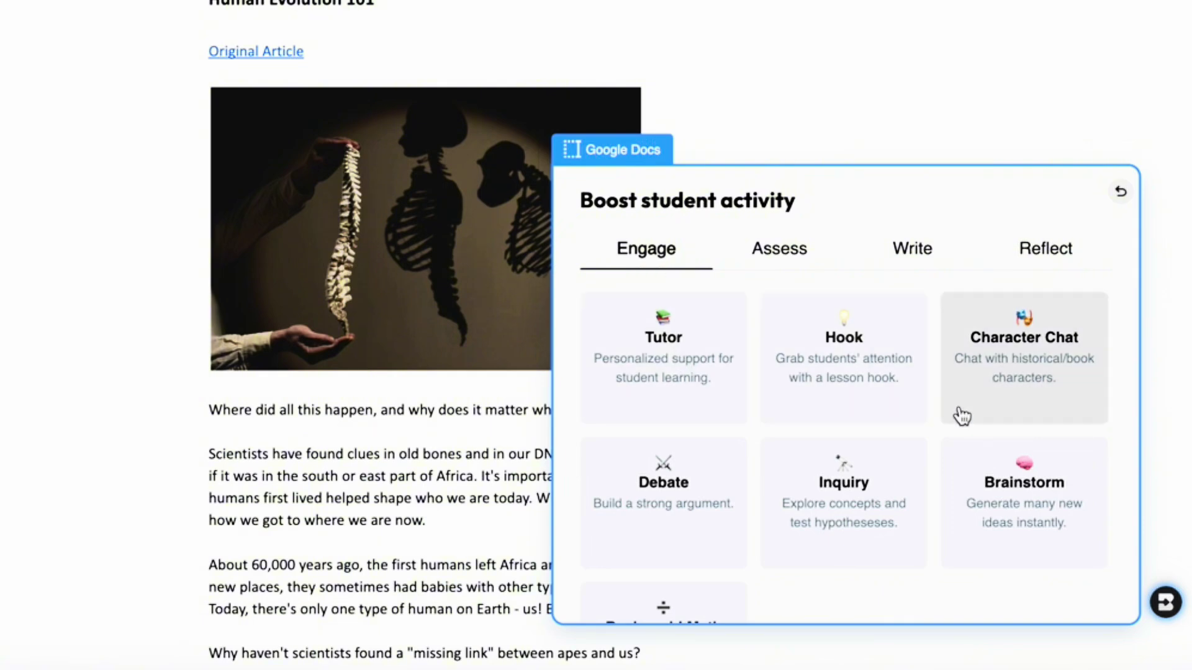
pyautogui.scroll(-2, 663, 522)
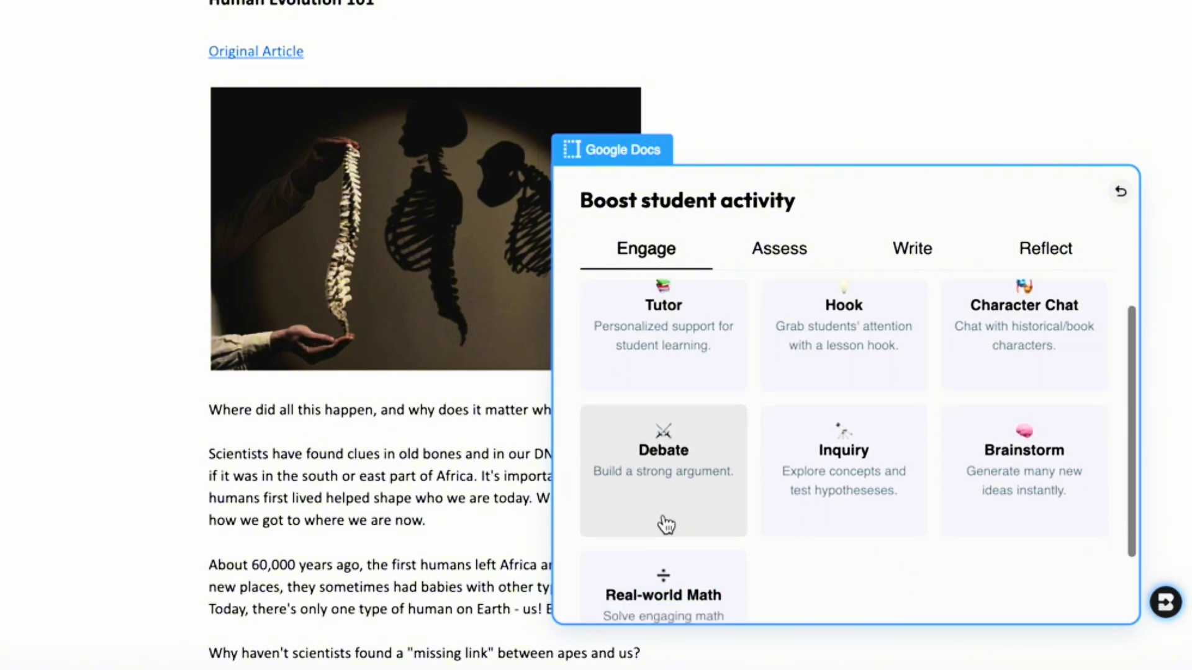
pyautogui.scroll(2, 663, 521)
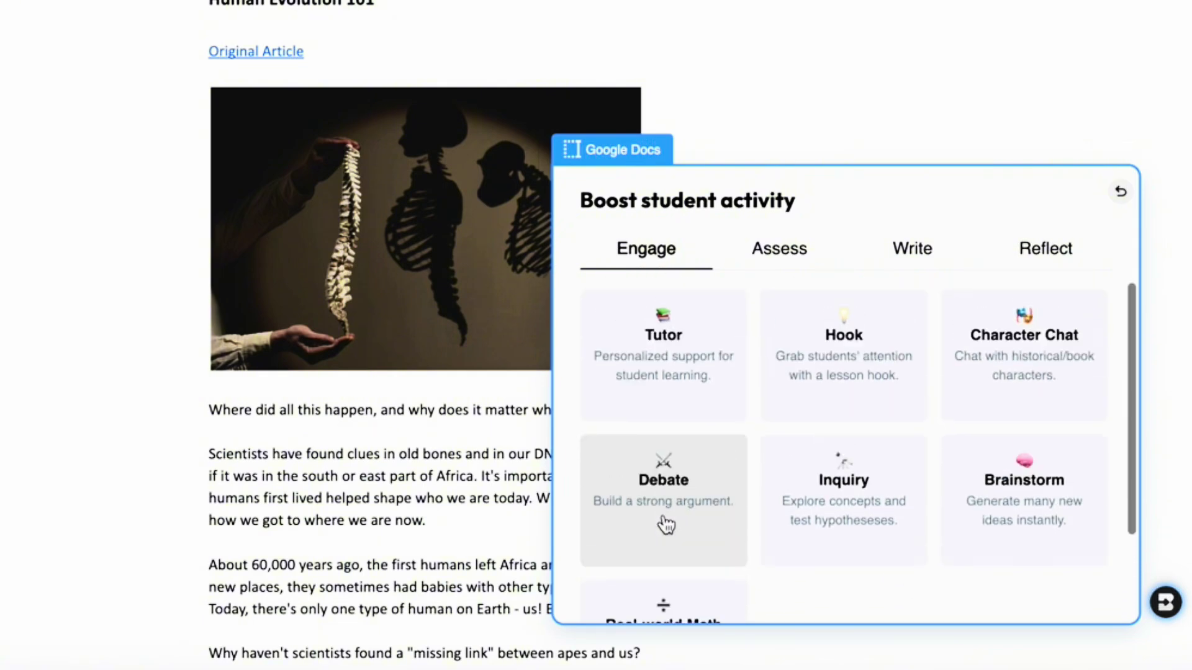
# Check the Assess activities and preview the Exit Ticket setup, leaving it without generating anything.
pyautogui.click(786, 252)
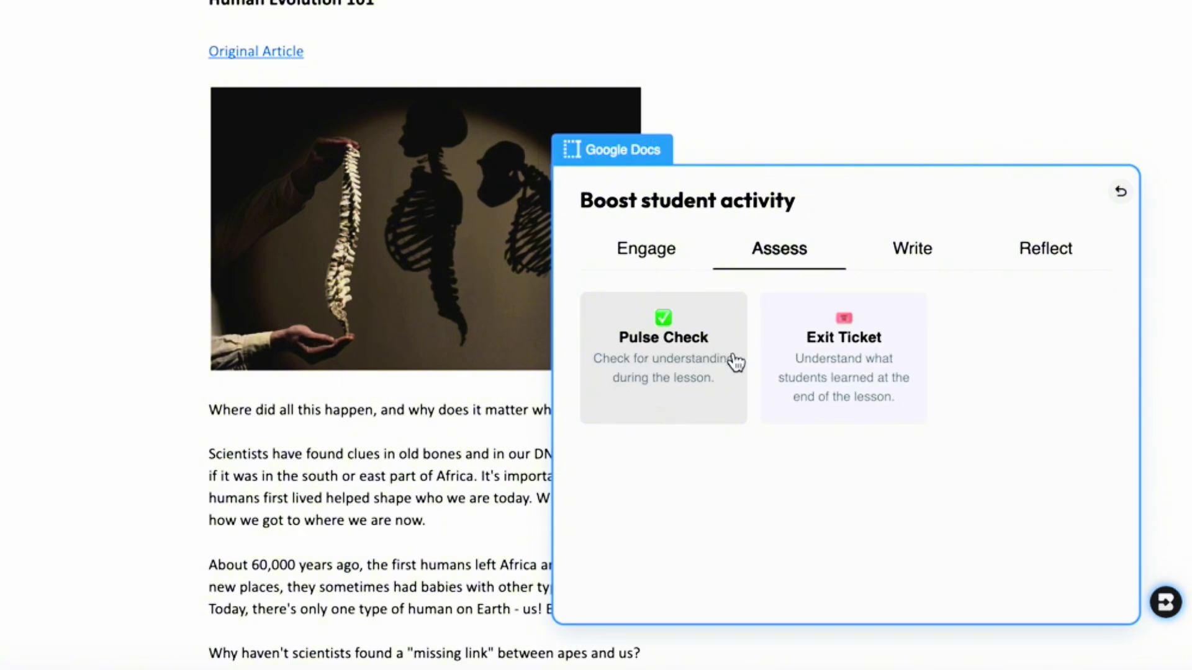
pyautogui.click(826, 373)
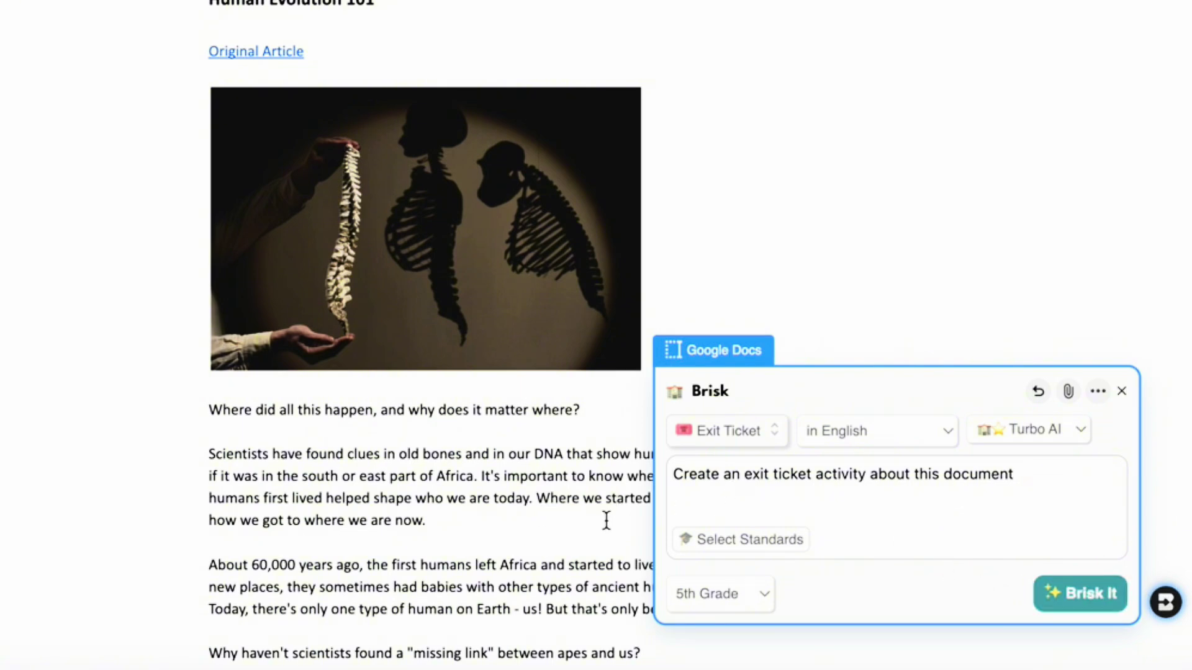
pyautogui.click(1037, 393)
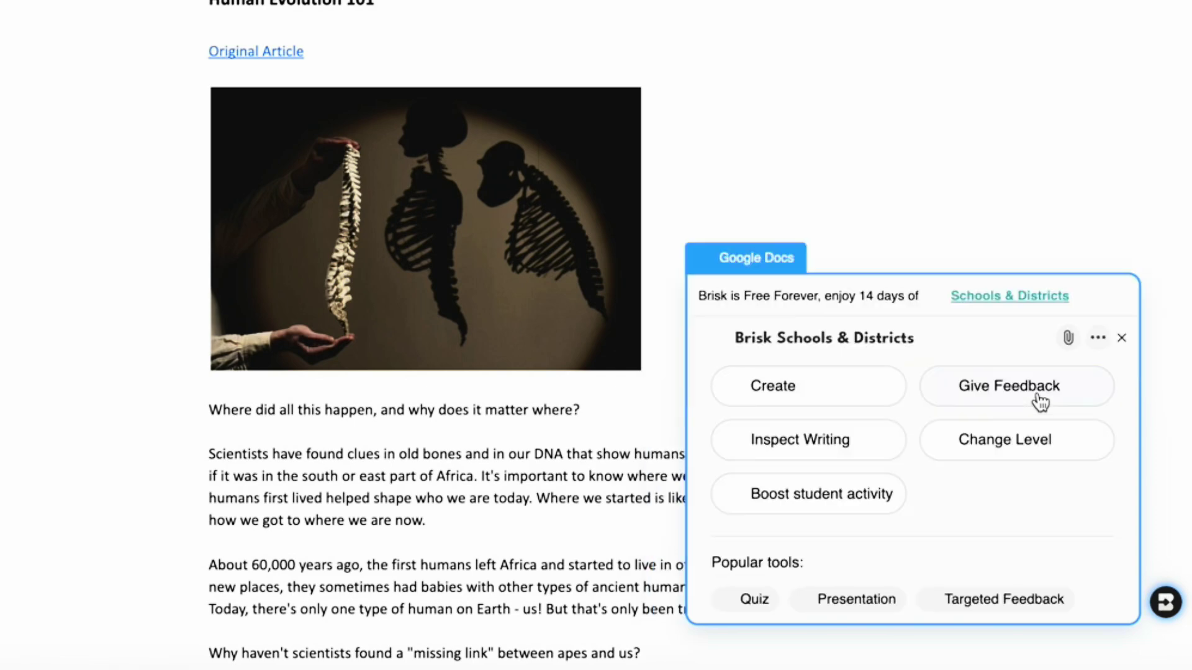
# Reopen Boost student activity and choose the Tutor activity for the document from the Engage options.
pyautogui.click(810, 495)
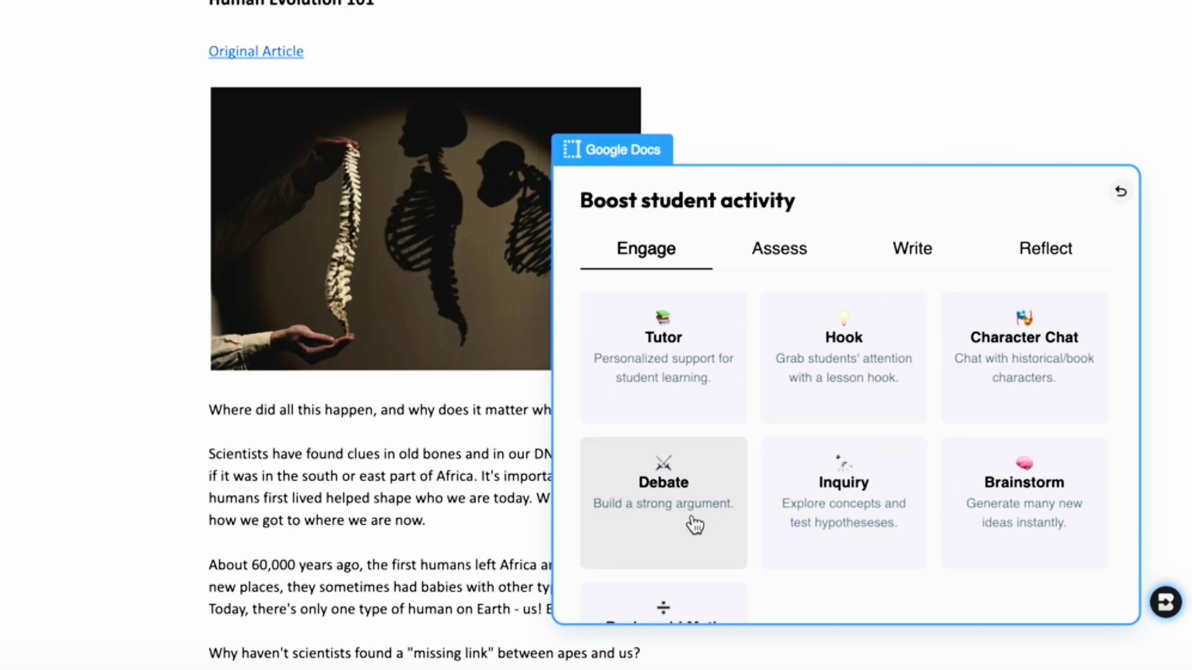
pyautogui.scroll(-2, 692, 525)
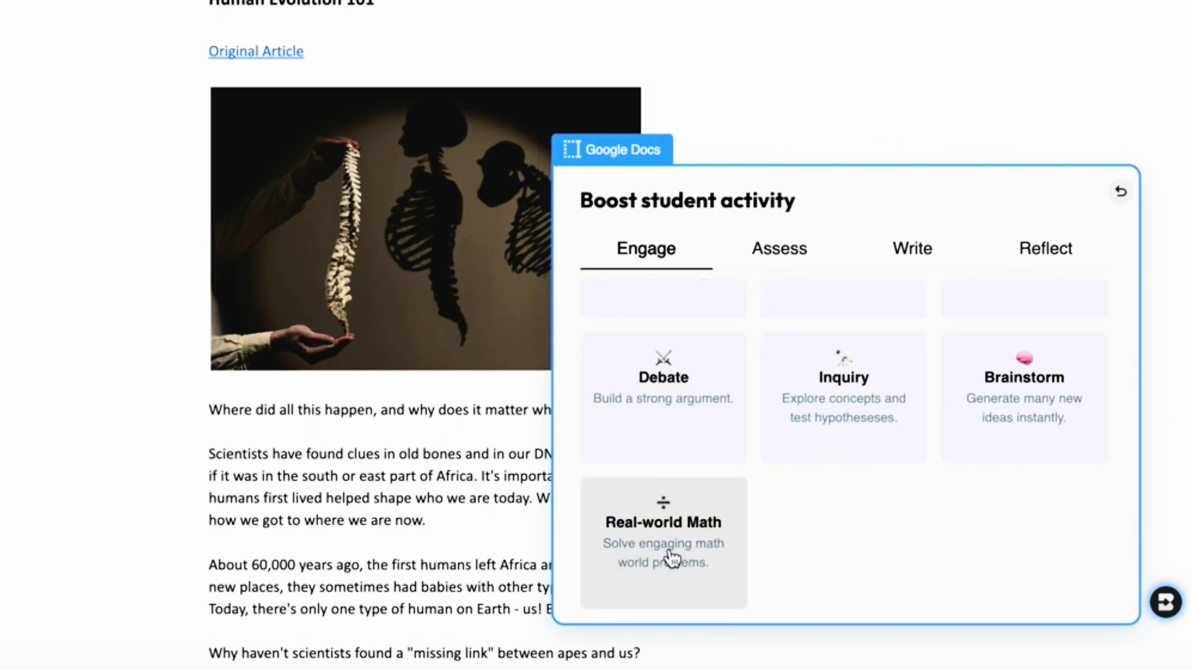
pyautogui.scroll(2, 670, 558)
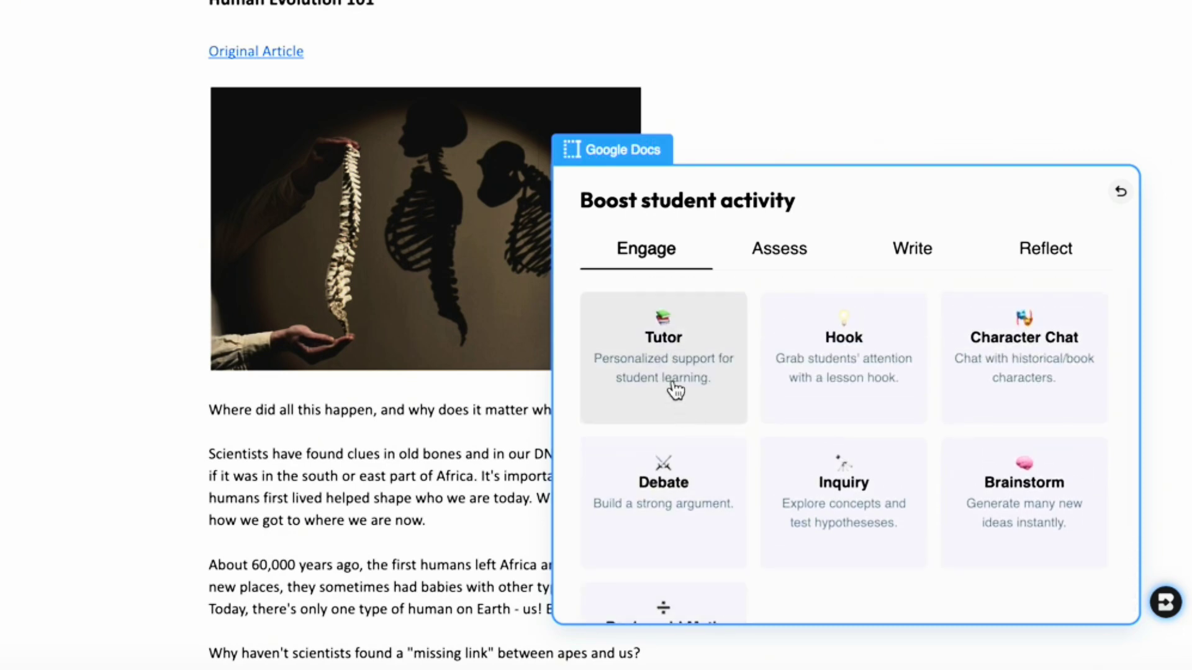
pyautogui.click(676, 389)
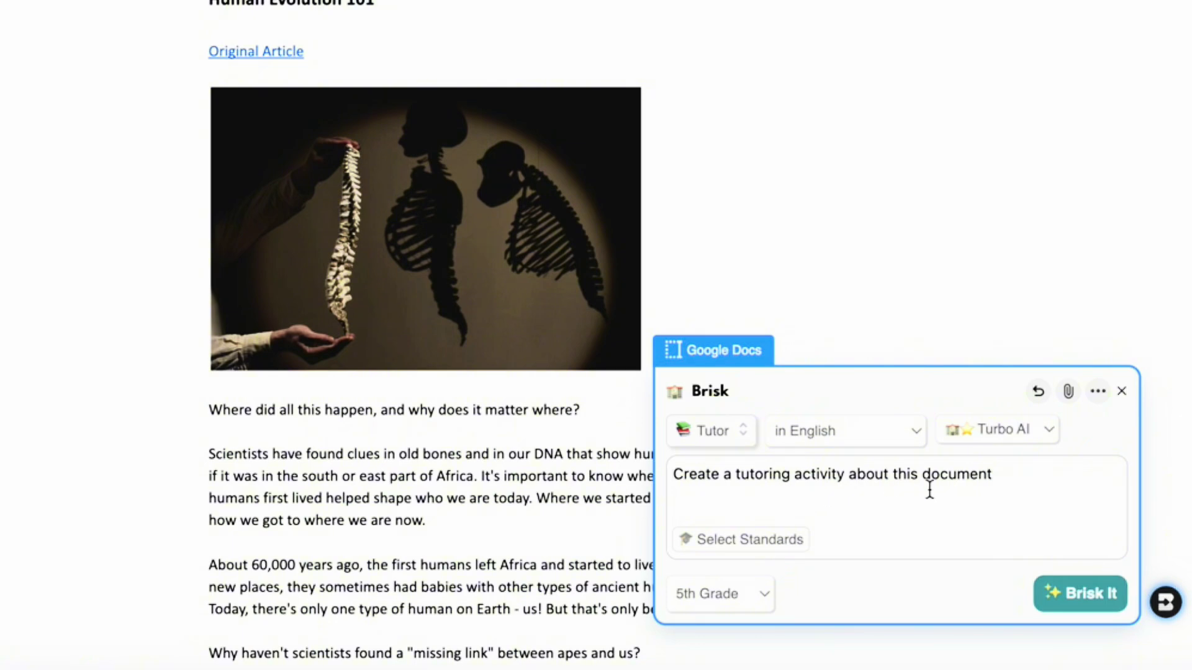